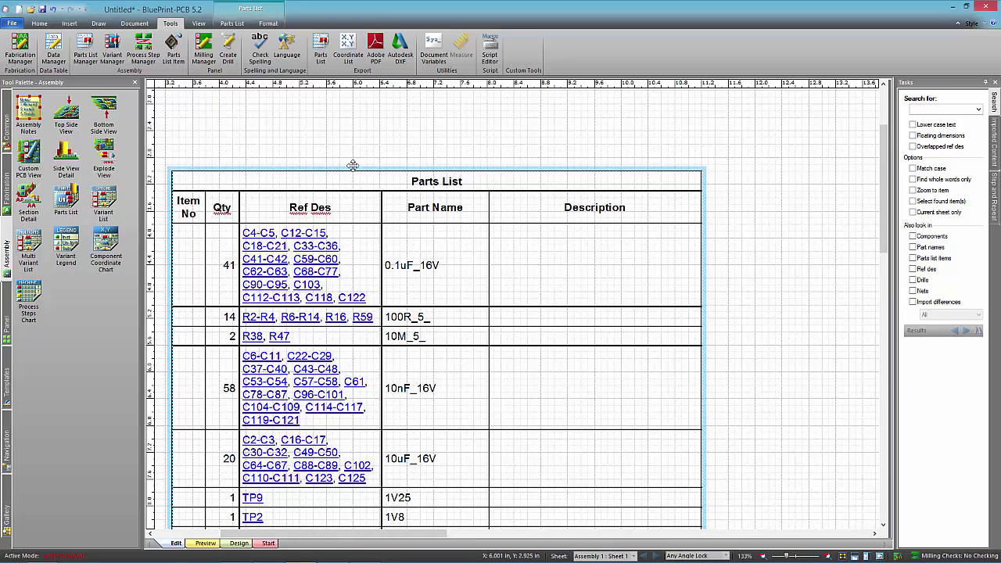
Switch the Parts List table into template editing and select the Description header.
right_click(353, 165)
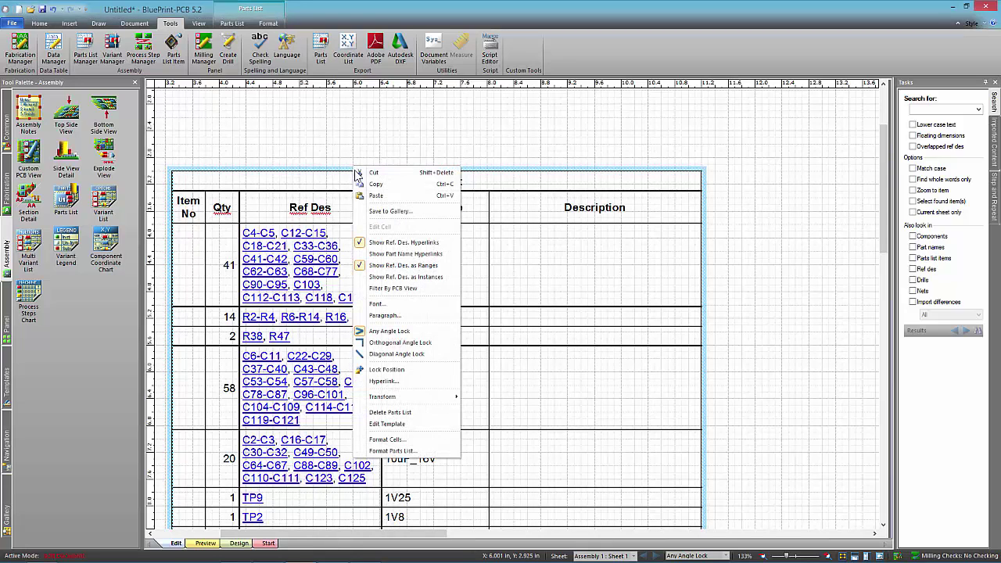
left_click(404, 427)
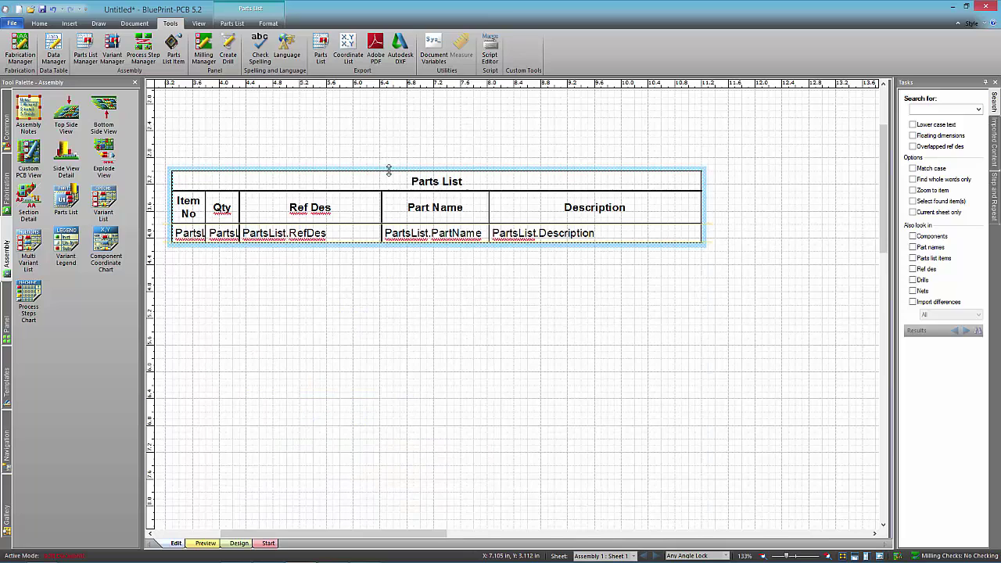
double_click(676, 211)
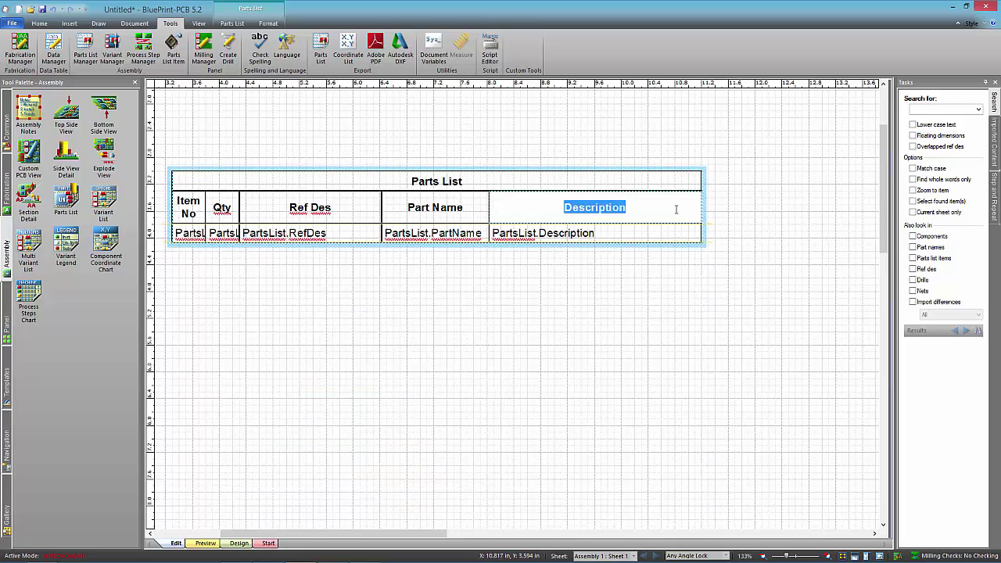
left_click(676, 208)
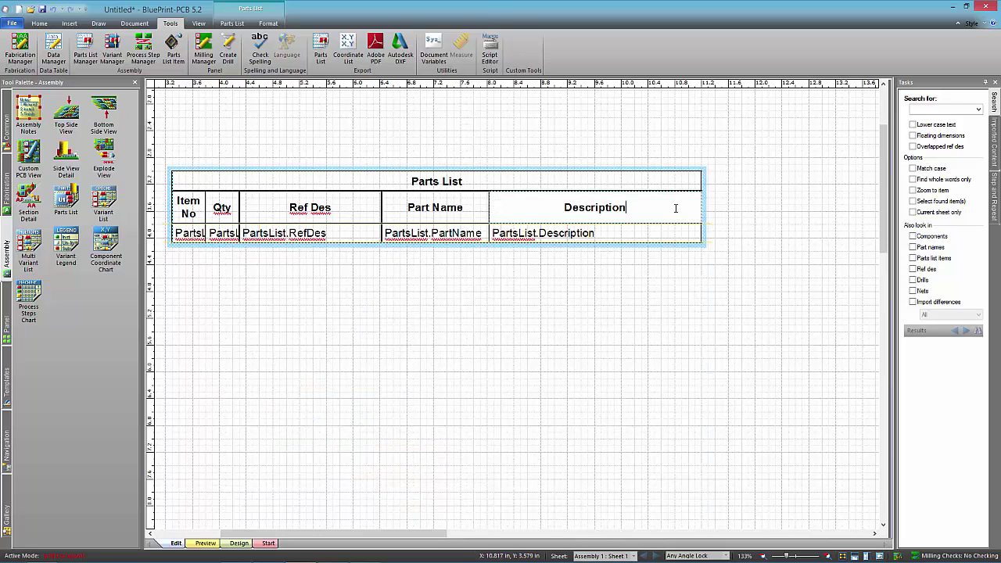
left_click(232, 23)
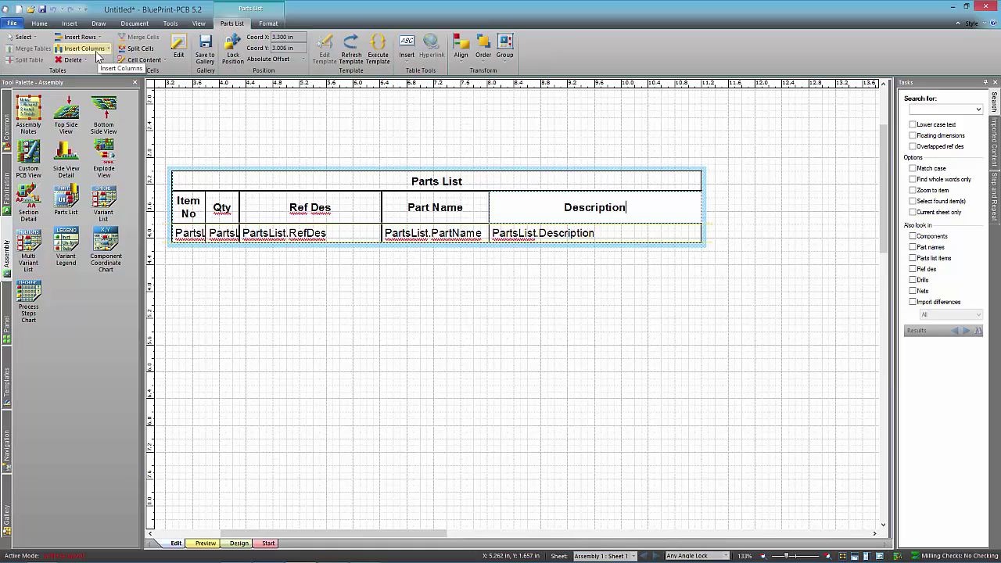
Check that the Description data cell is linked to PartsList.Description, then cancel Format Cells.
double_click(631, 238)
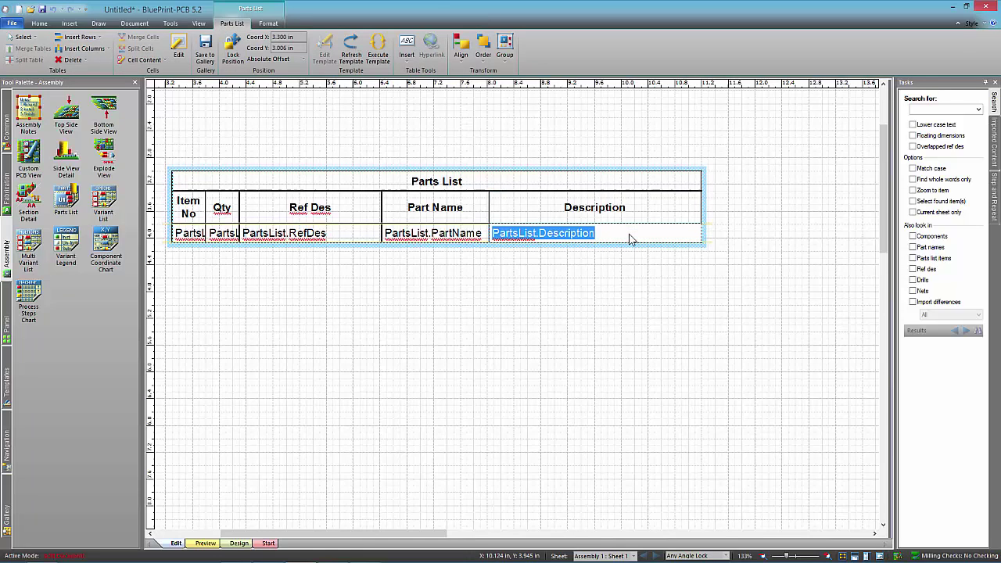
right_click(630, 239)
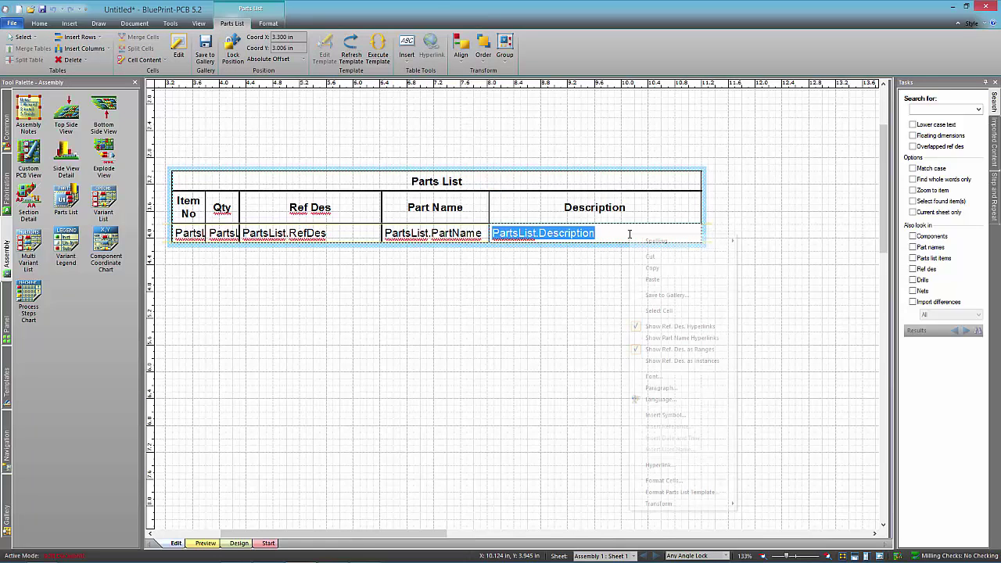
left_click(695, 480)
left_click(442, 186)
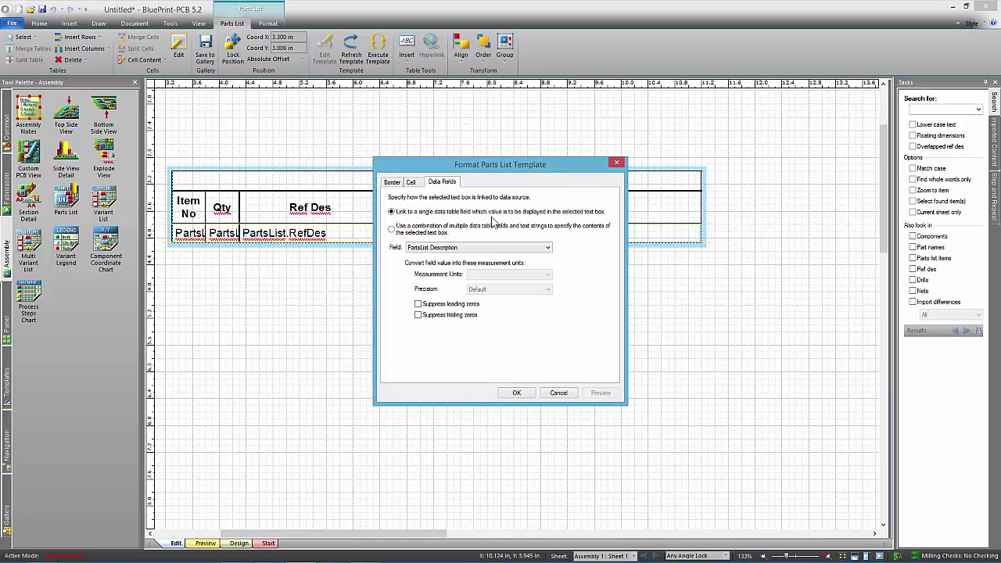
left_click(533, 248)
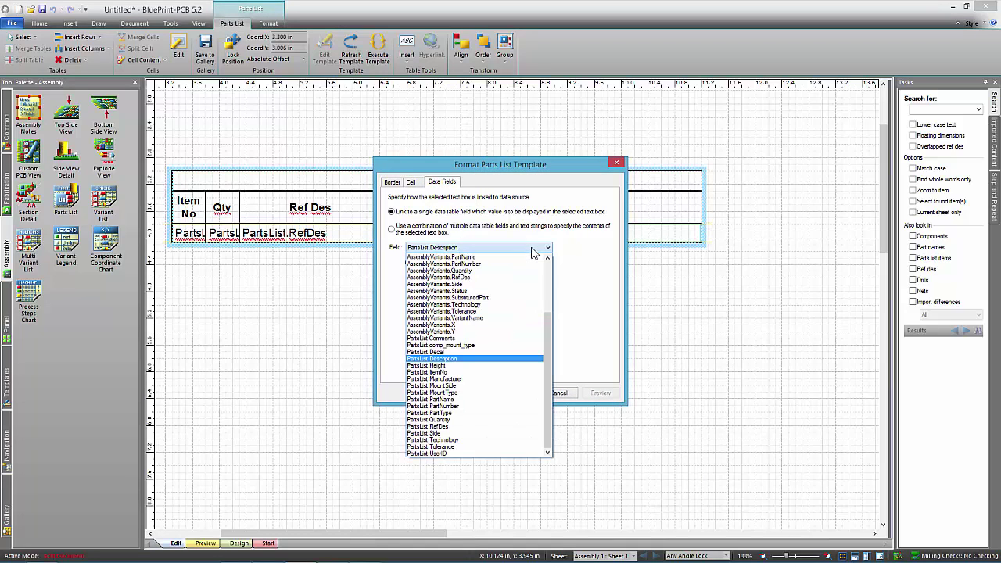
left_click(695, 283)
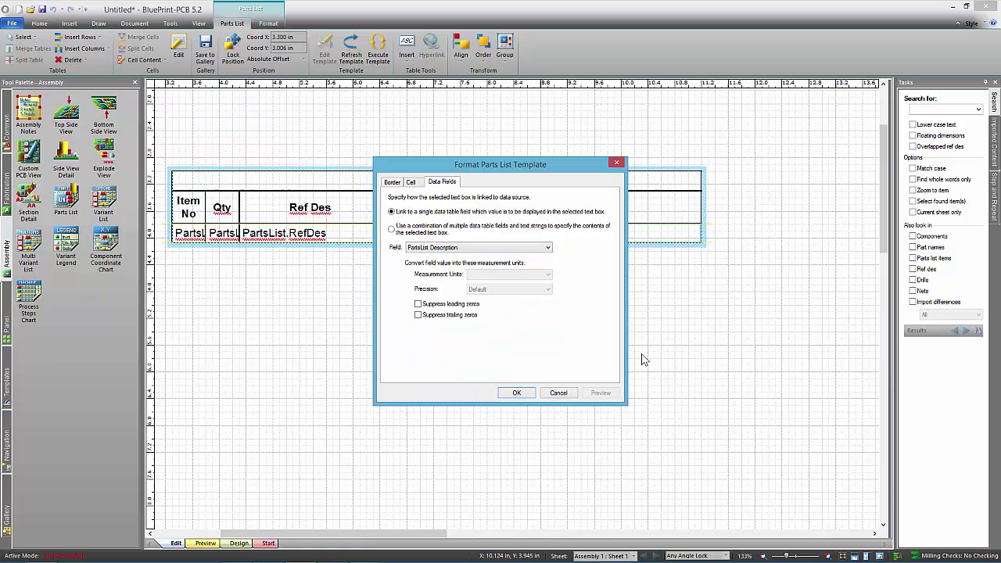
left_click(557, 393)
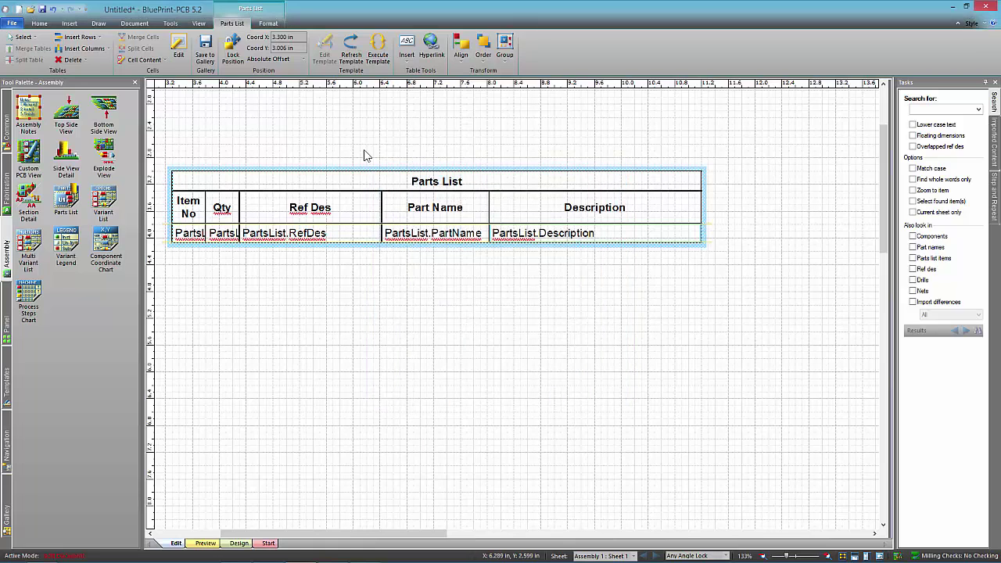
Execute the template to refill the Parts List, then generate Item No for all components.
right_click(380, 169)
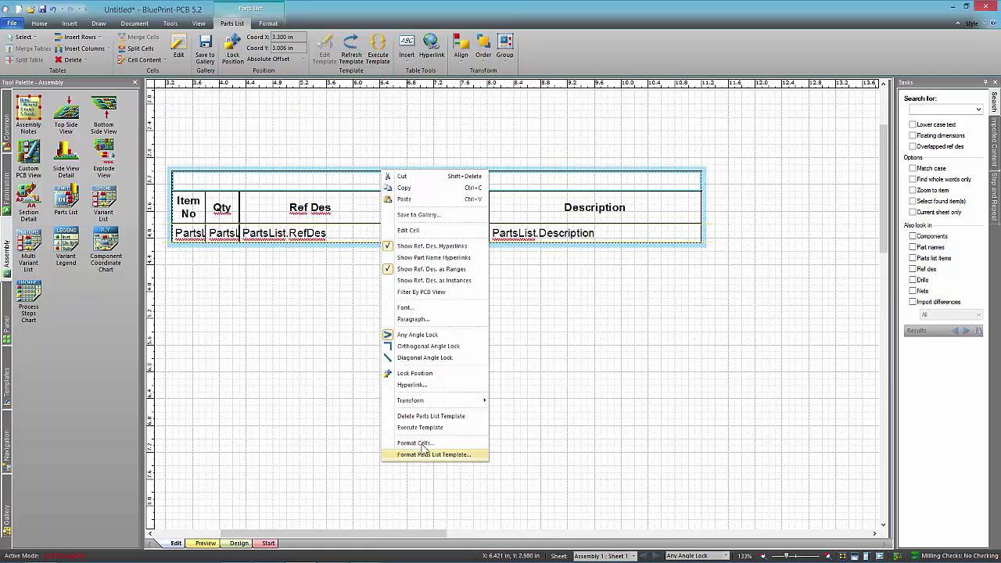
left_click(417, 427)
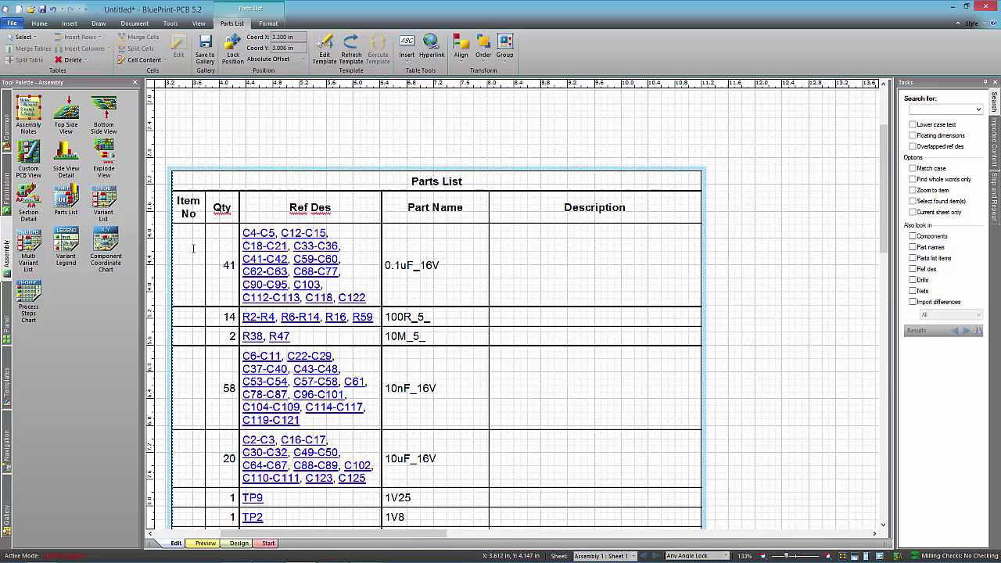
left_click(171, 23)
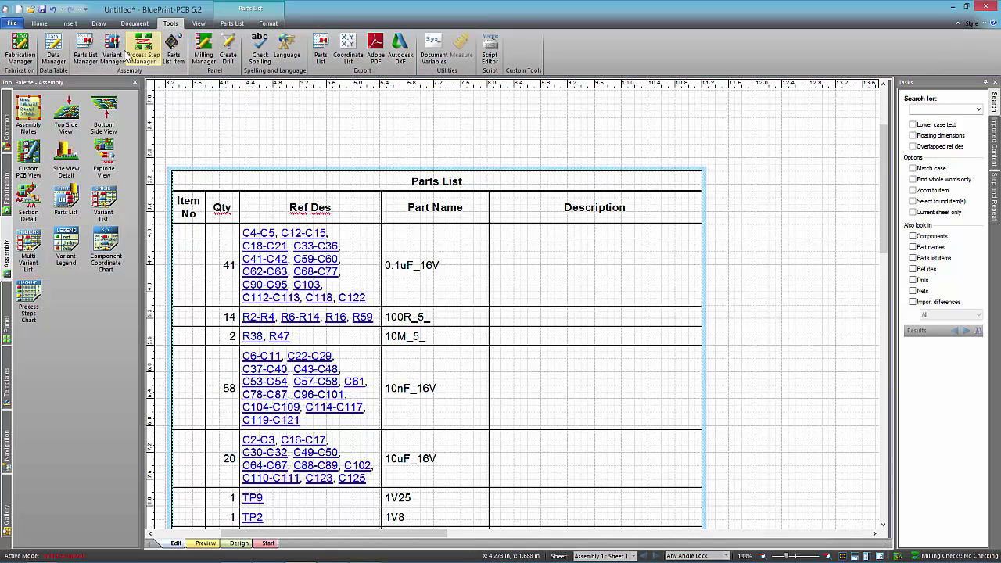
left_click(85, 48)
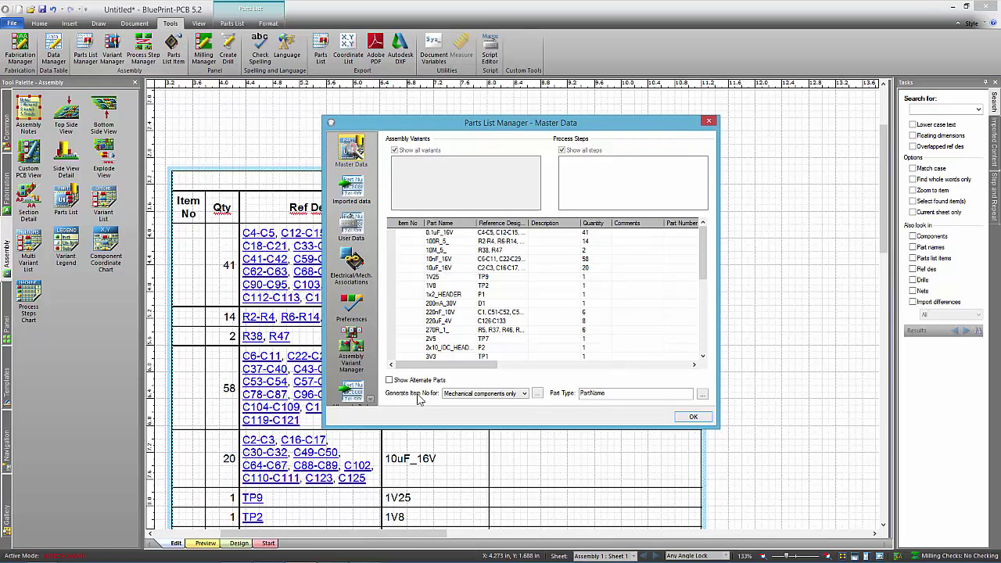
left_click(526, 394)
left_click(504, 412)
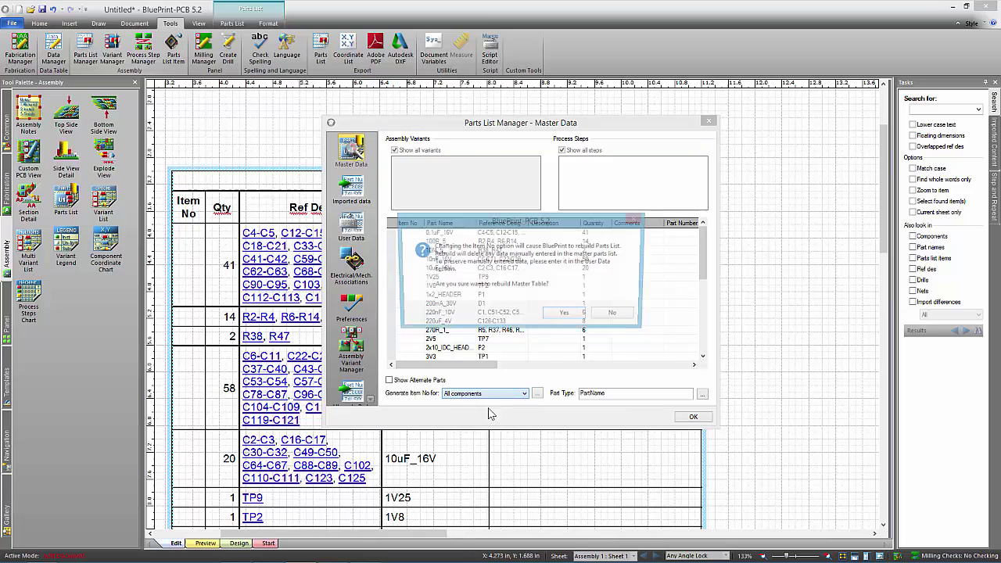
left_click(566, 315)
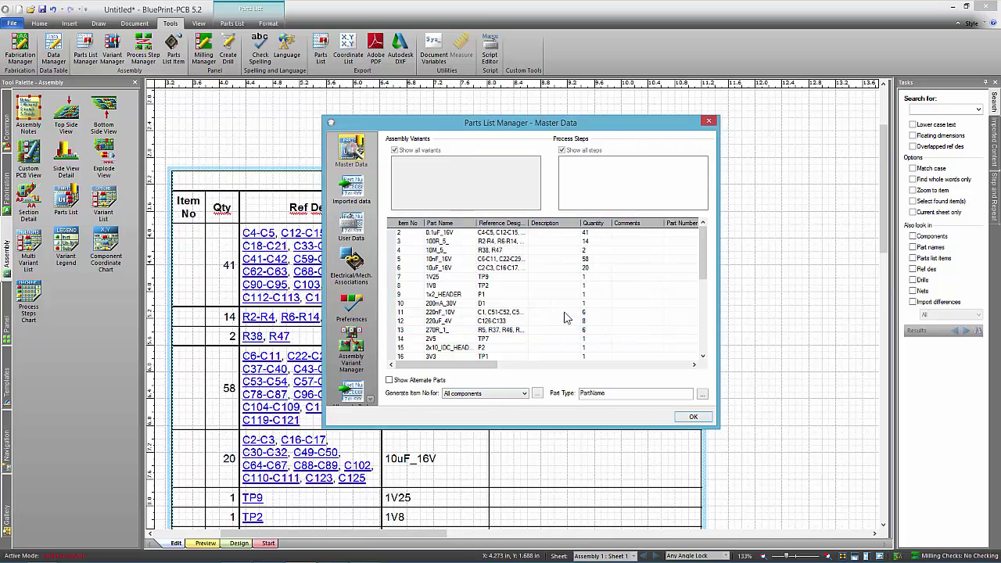
left_click(692, 416)
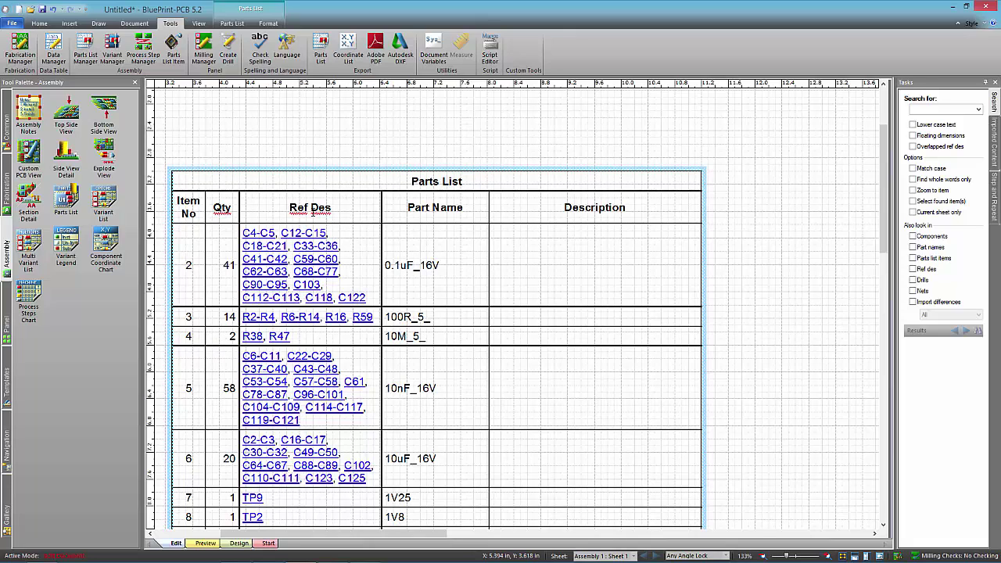
Start a CSV parts list import using 'partlist with bin numbers.csv' from the Dropbox BP folder.
left_click(12, 23)
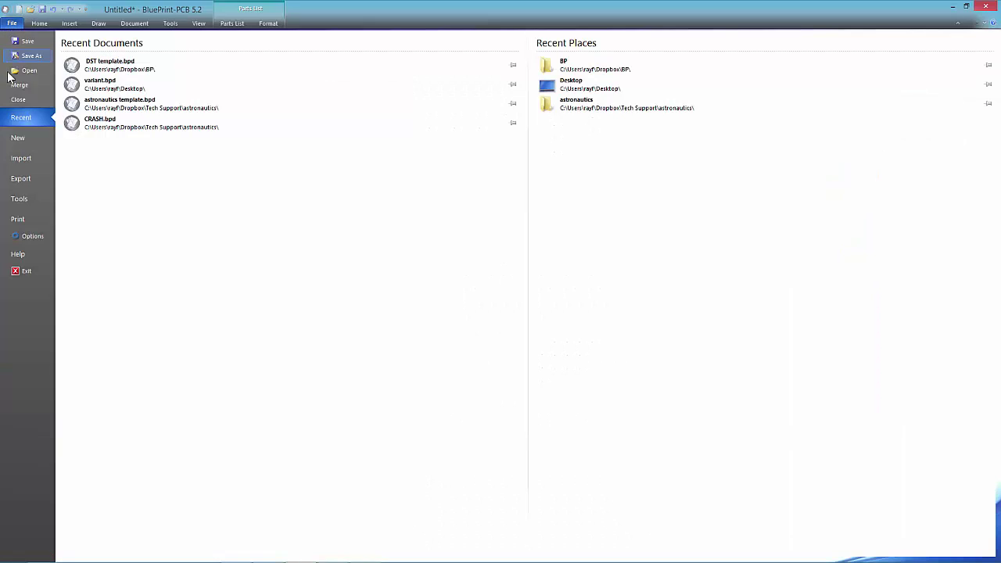
left_click(28, 158)
left_click(77, 446)
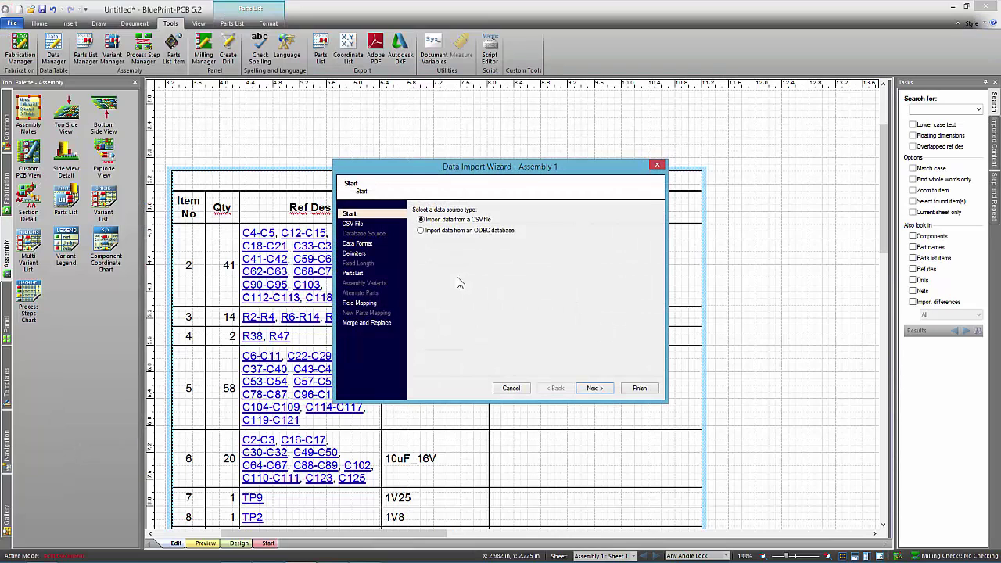
left_click(595, 389)
left_click(639, 220)
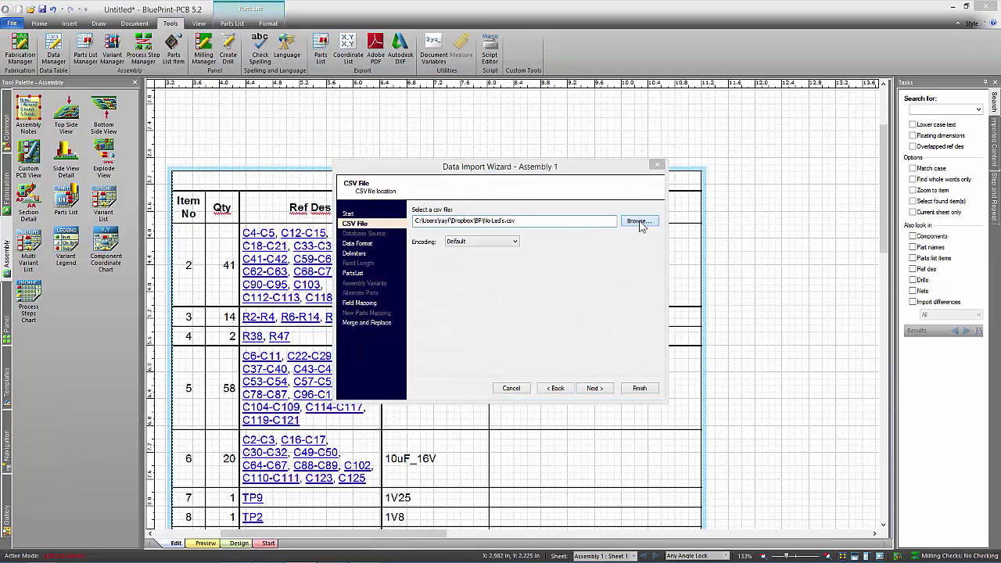
left_click(371, 231)
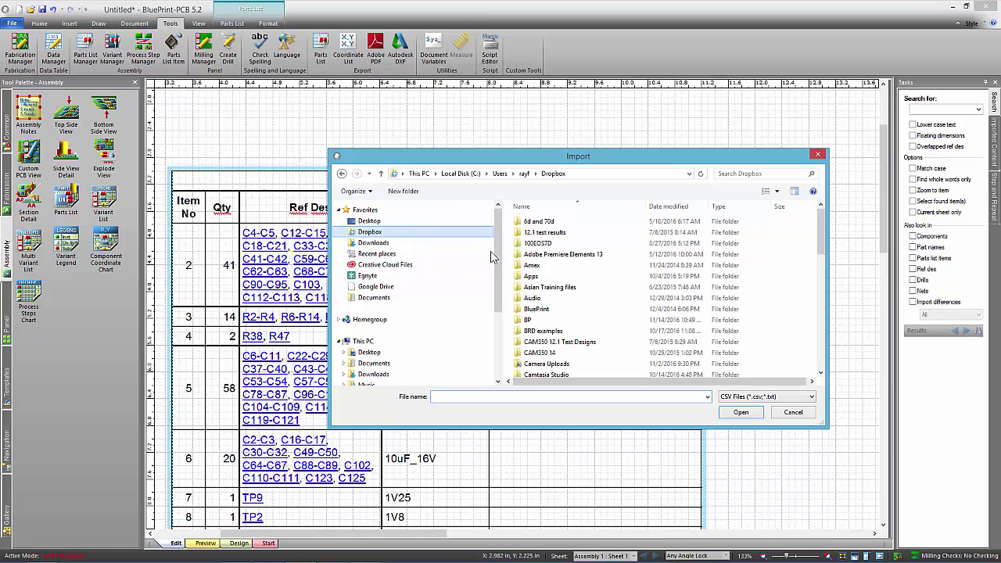
double_click(537, 319)
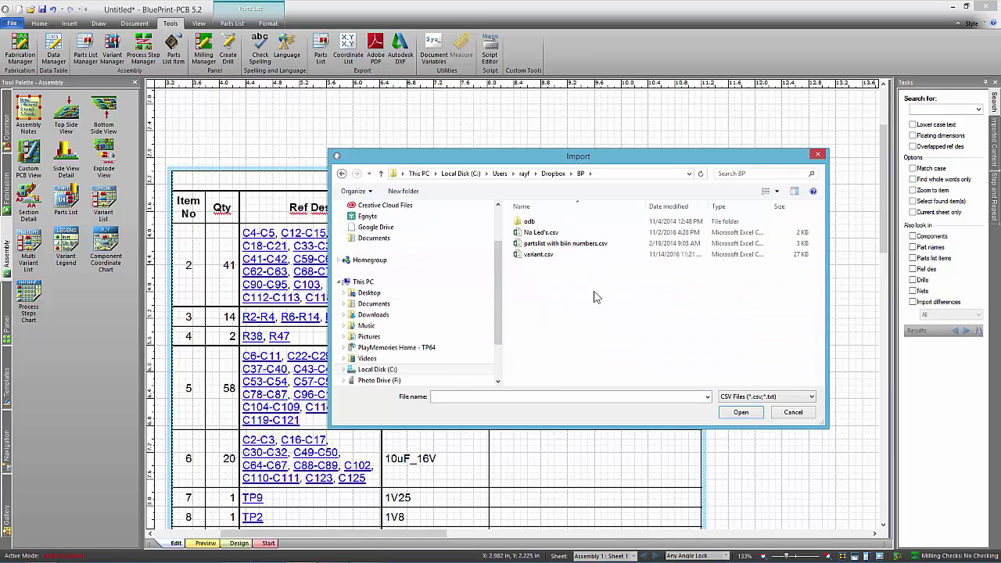
left_click(545, 245)
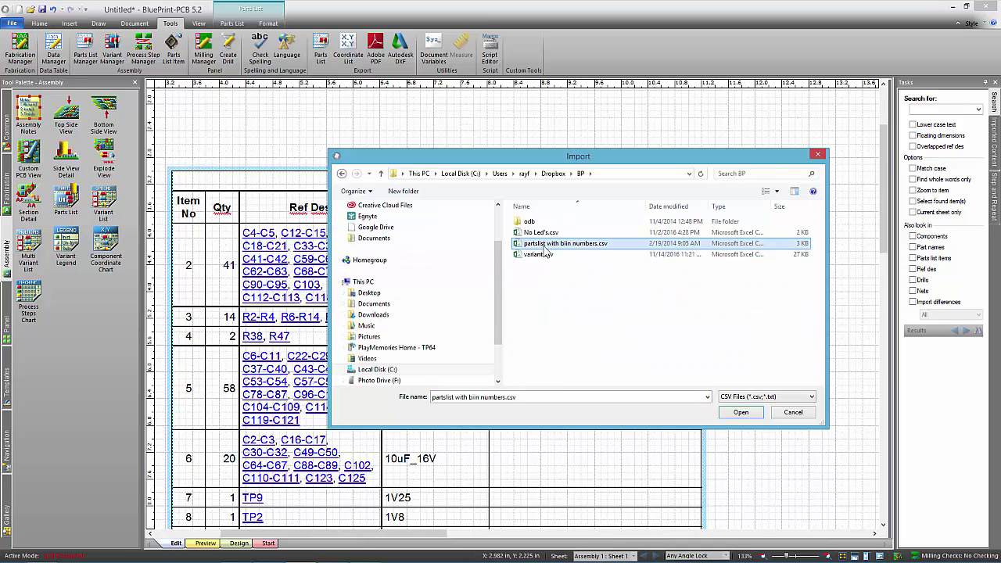
left_click(737, 414)
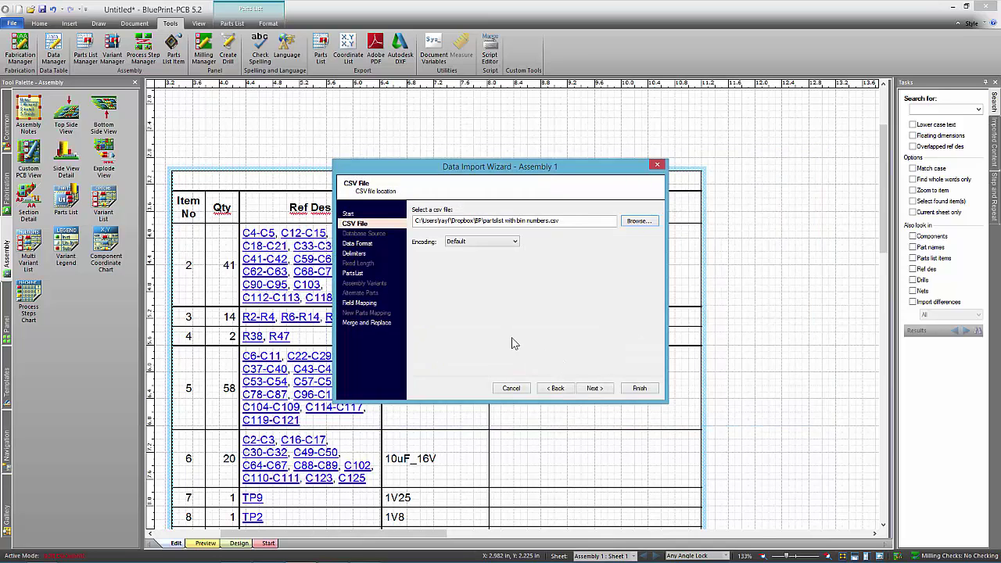
Advance through the wizard to Field Mapping and add Bin # as a new field.
left_click(593, 389)
left_click(593, 389)
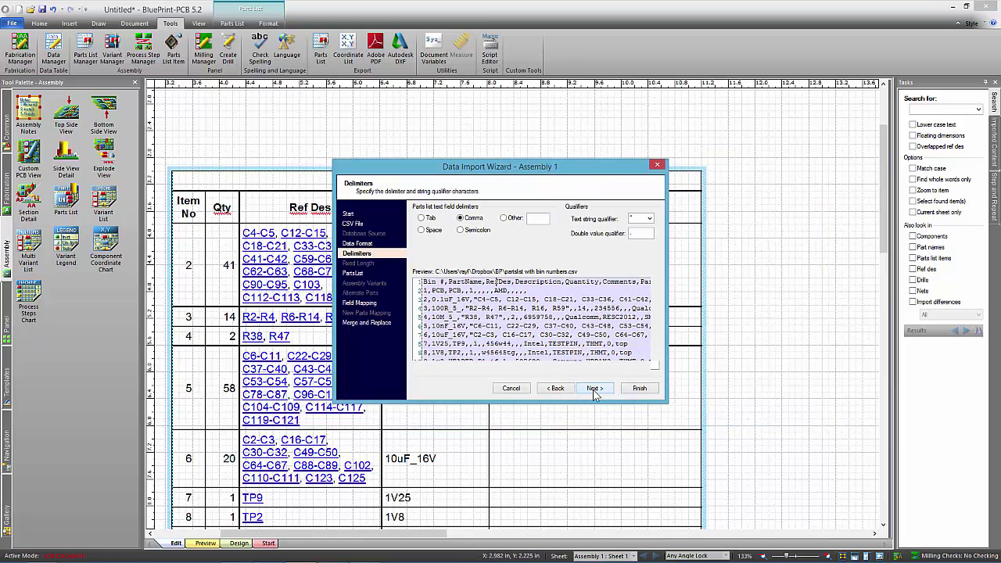
left_click(593, 388)
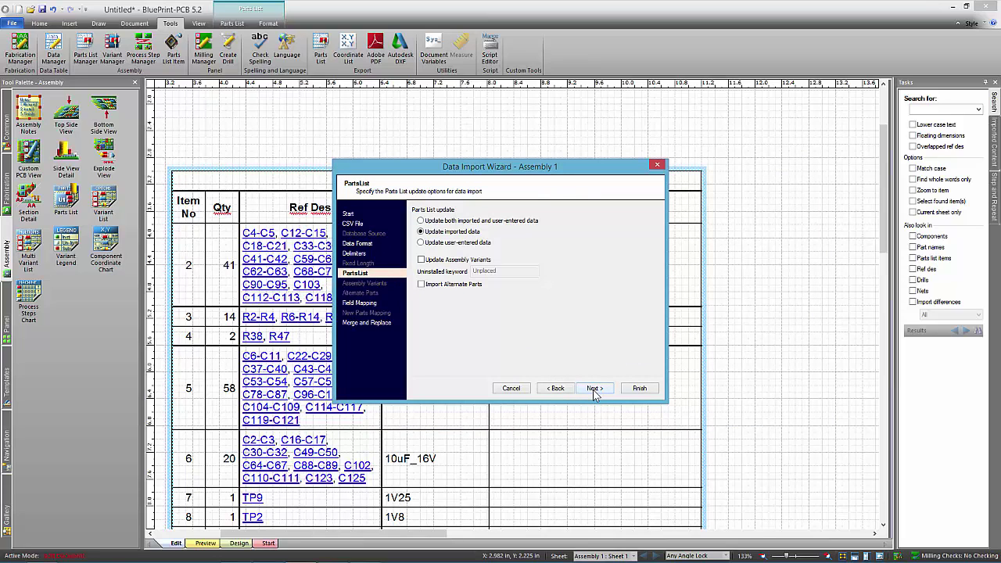
left_click(593, 389)
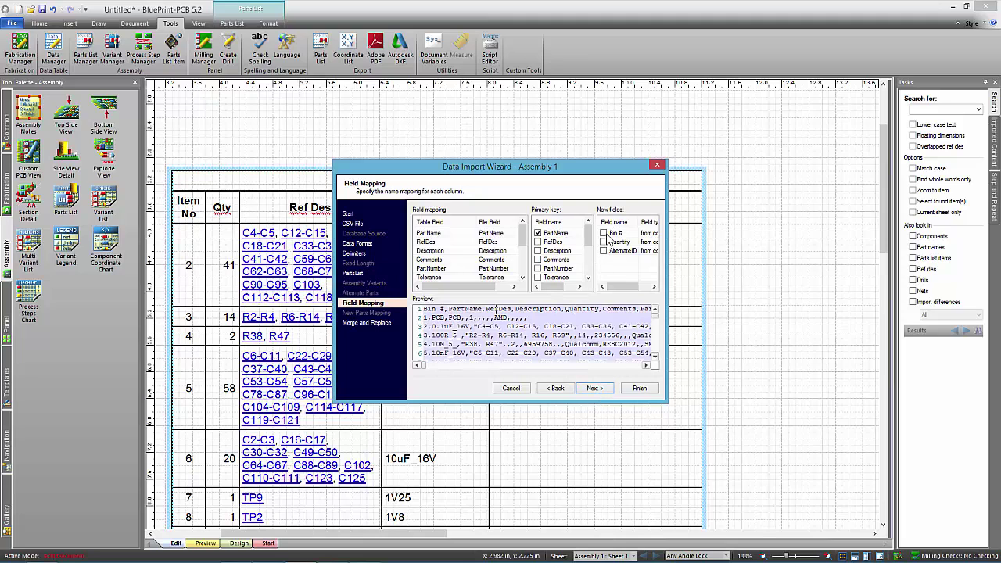
left_click(603, 233)
left_click_drag(522, 235, 528, 274)
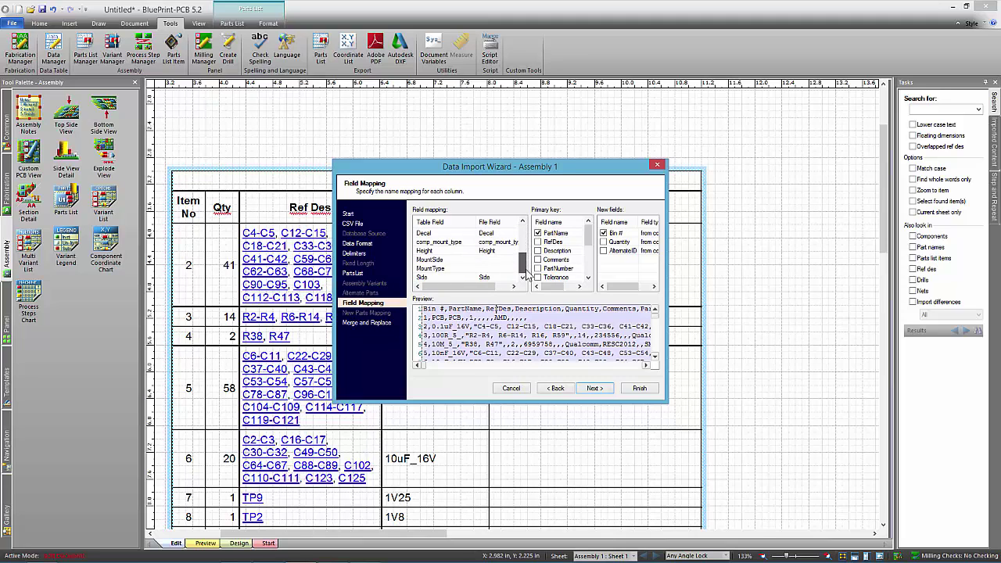
left_click(592, 389)
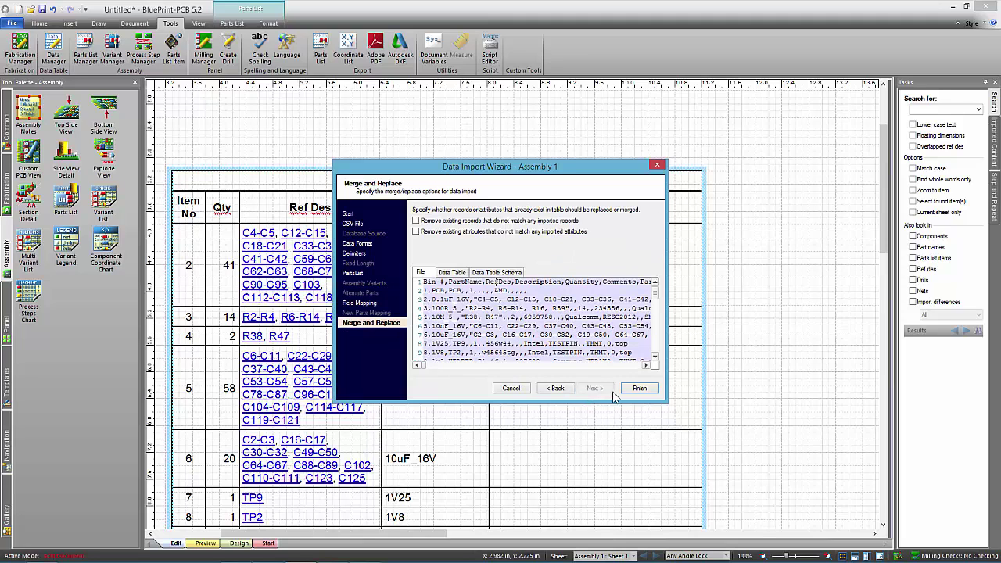
Finish the import, accept updating the templates, and switch the Parts List to template editing.
left_click(638, 389)
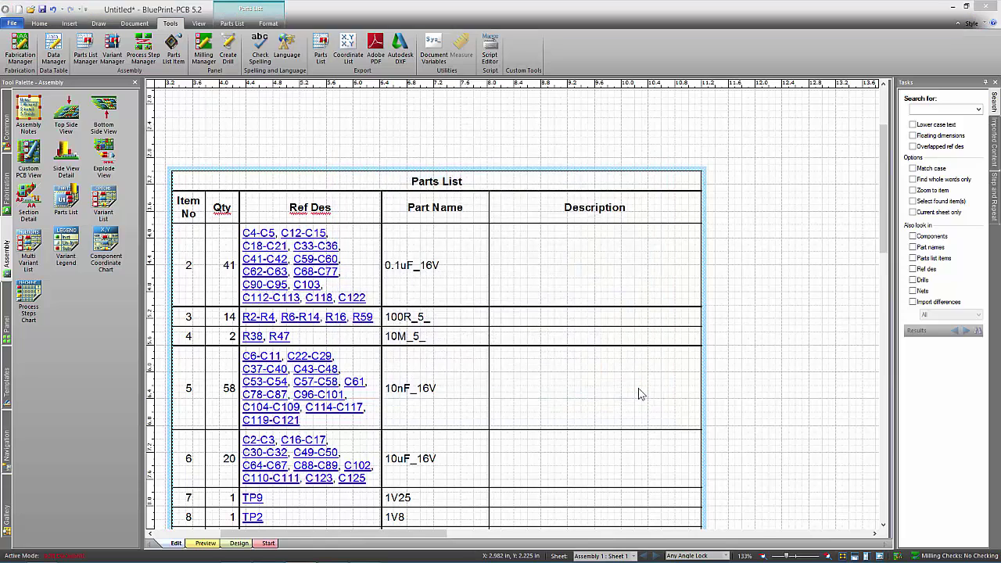
left_click(538, 387)
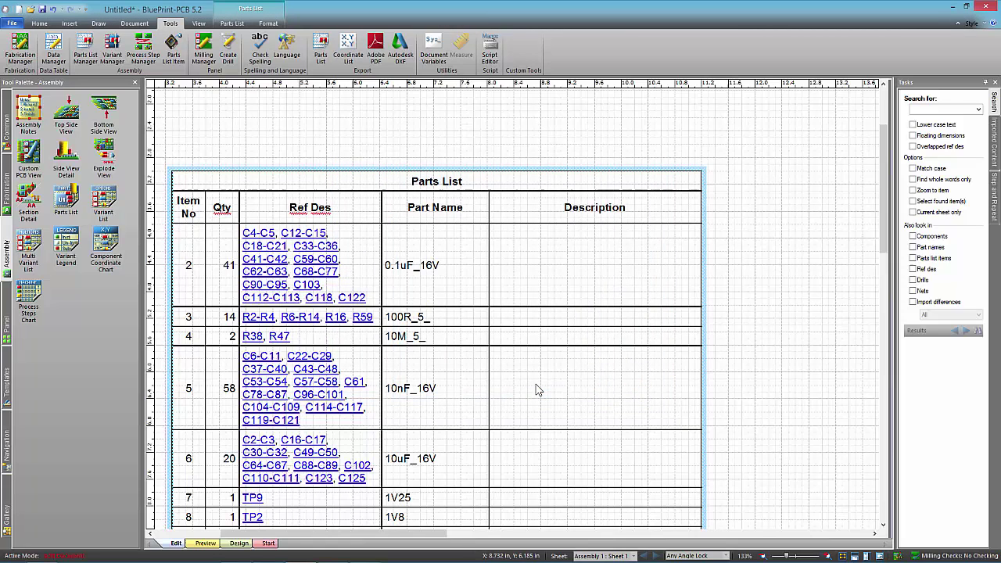
right_click(257, 169)
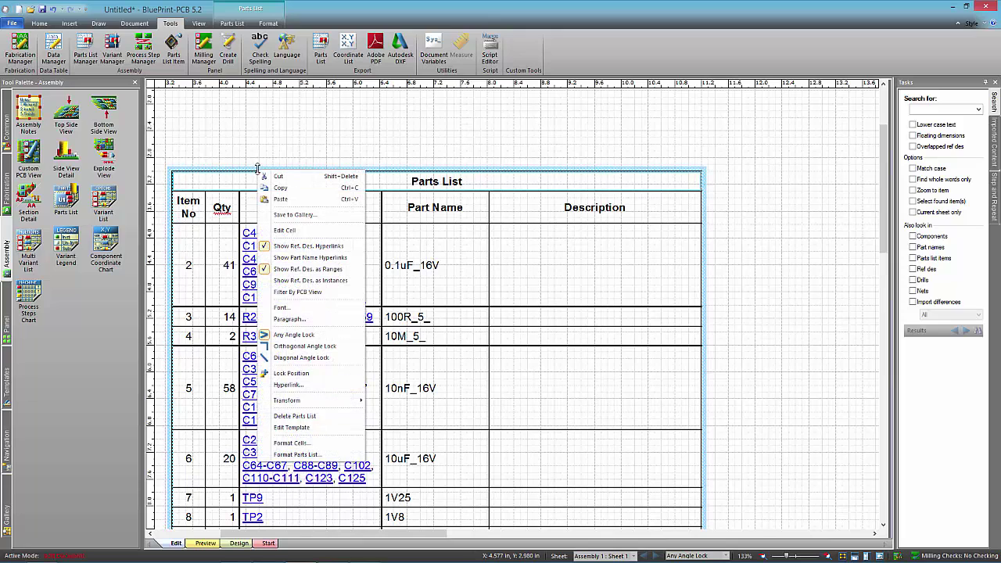
left_click(314, 427)
Link the Item No data cell to the PartsList.Bin # field via Format Cells.
double_click(196, 234)
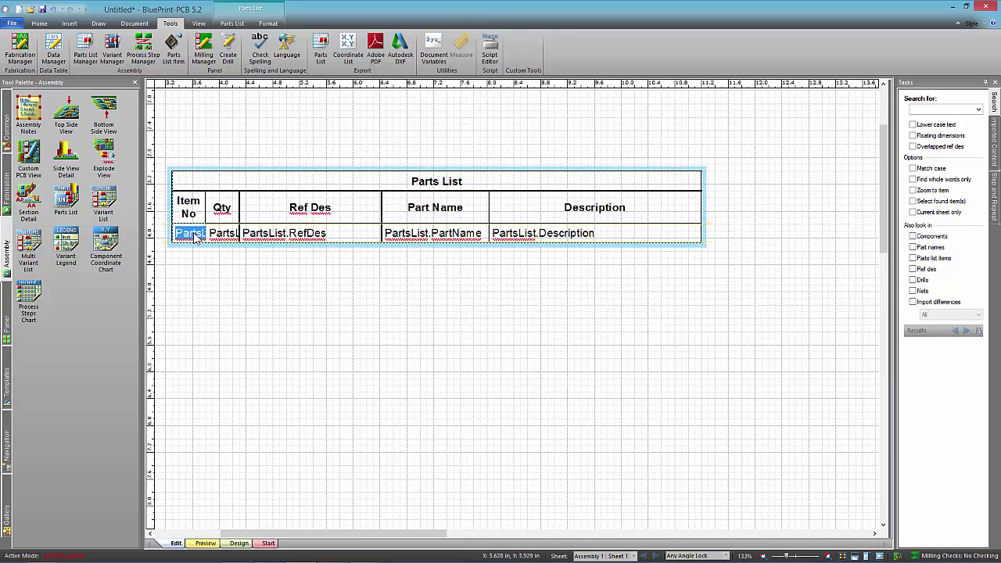
right_click(194, 233)
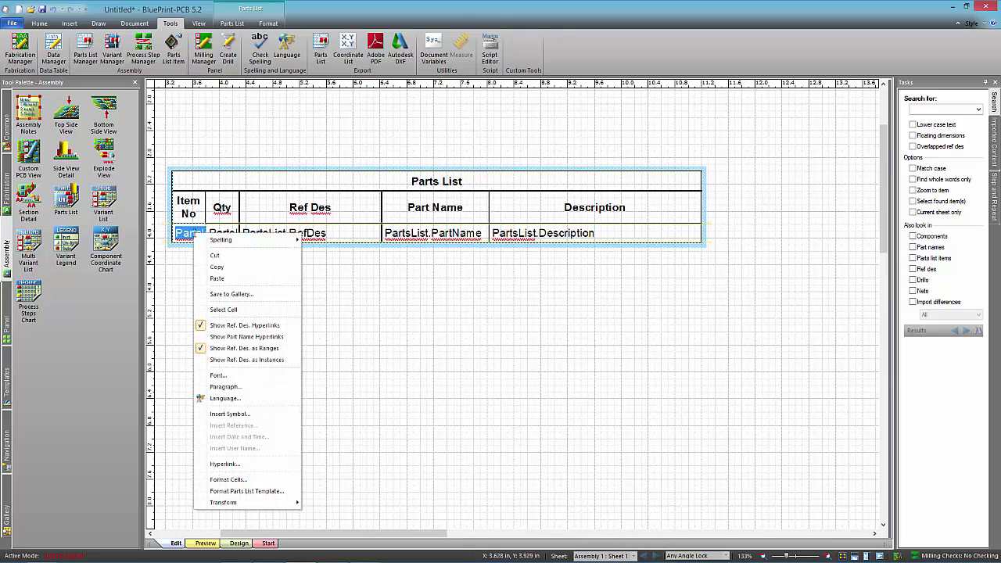
left_click(236, 476)
left_click(548, 248)
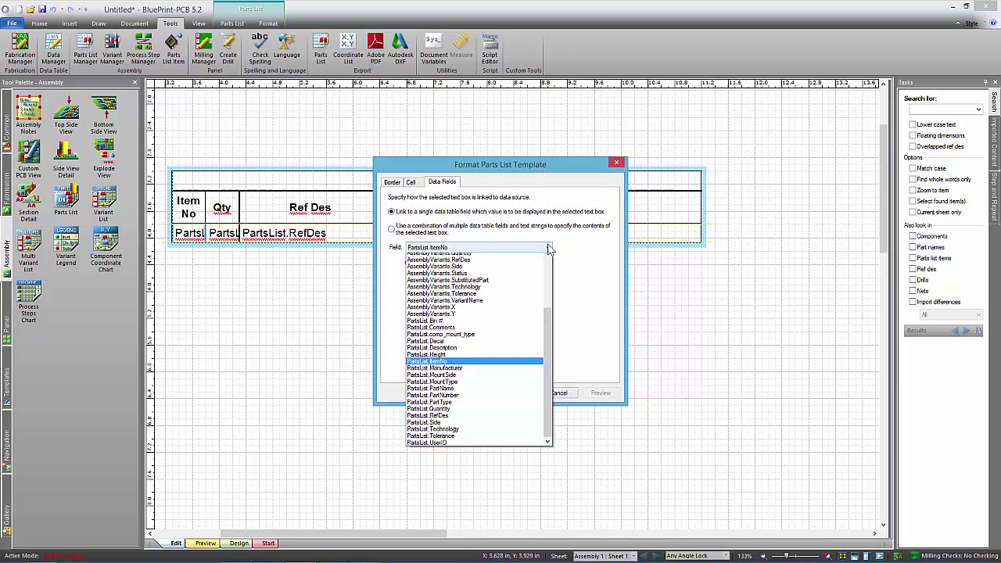
left_click(532, 332)
left_click(514, 393)
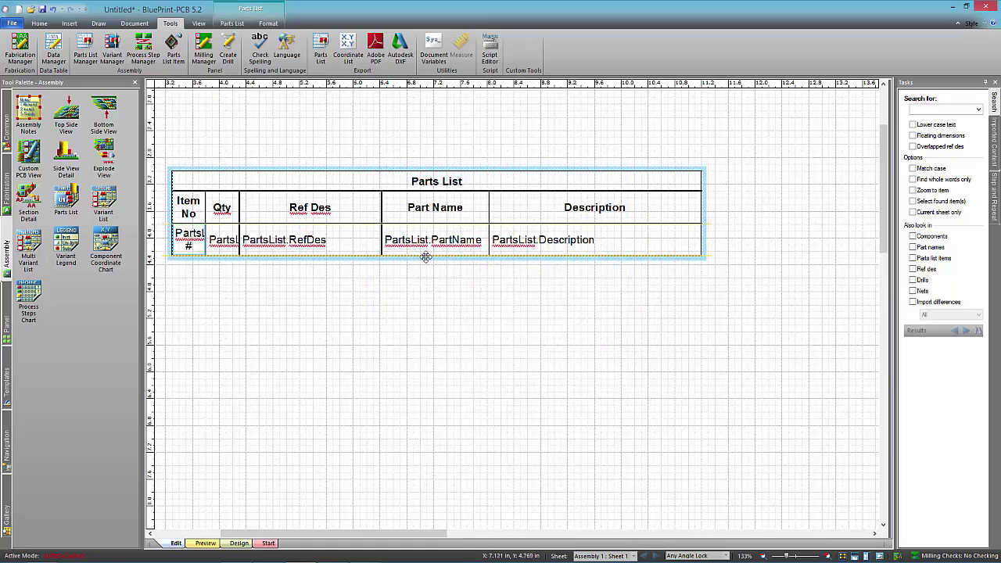
right_click(392, 166)
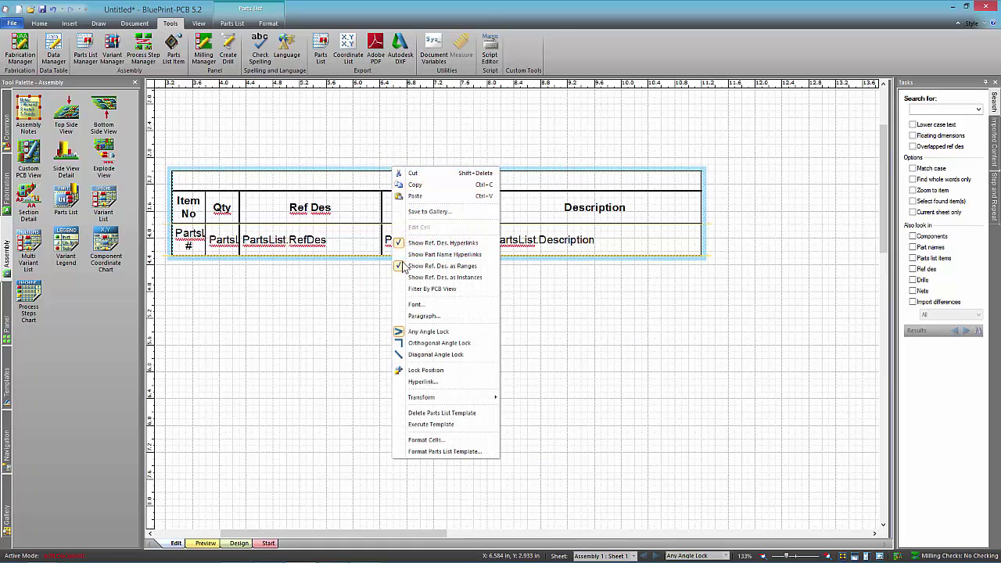
left_click(430, 429)
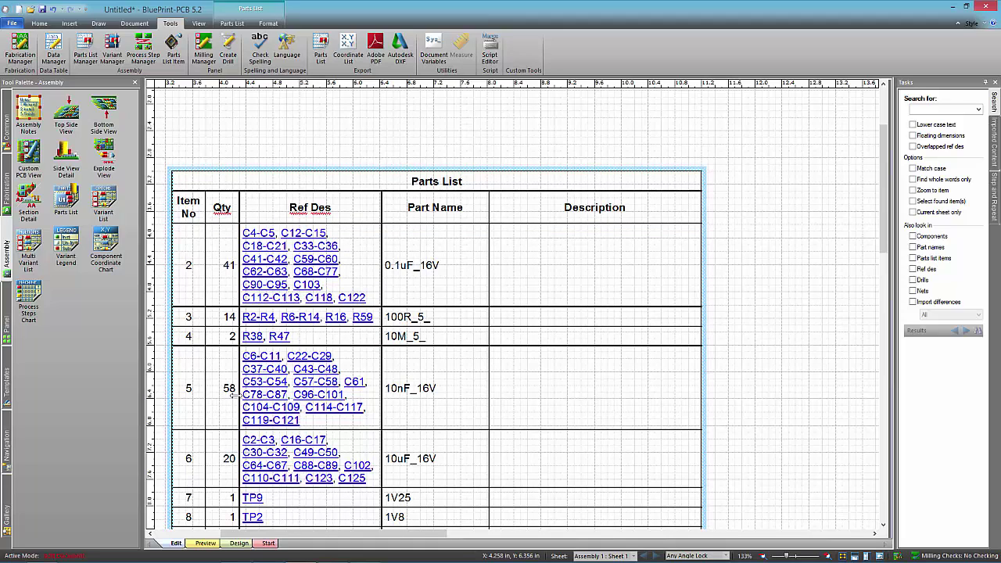
right_click(364, 166)
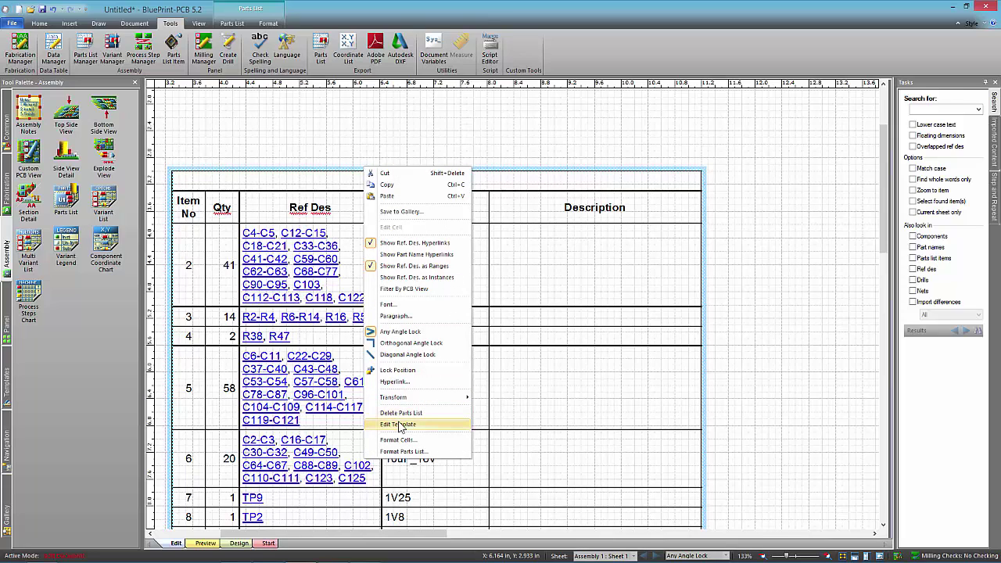
left_click(399, 424)
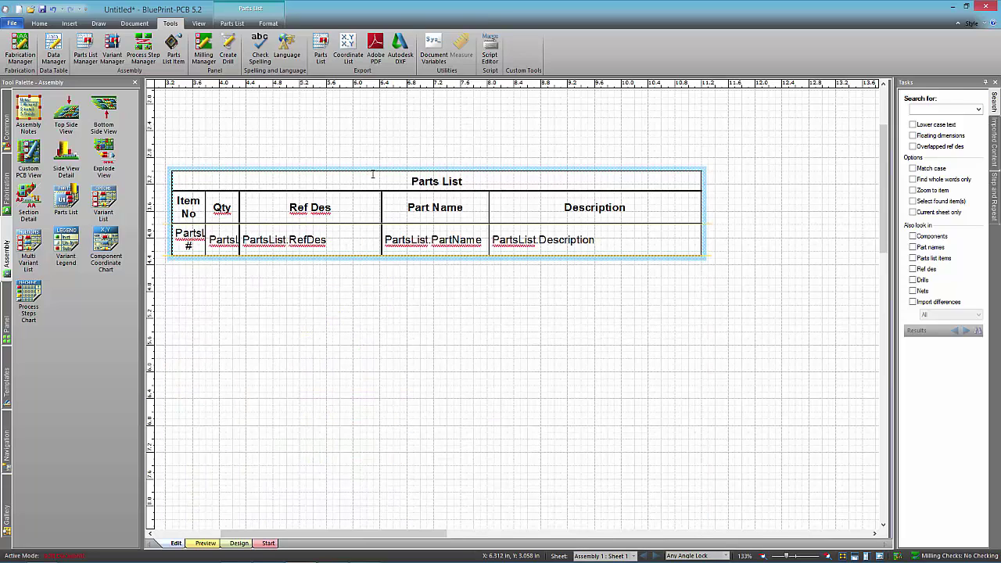
Set the template to 2 columns per sheet, 80 rows per column, fixed bottom border expanding up.
right_click(435, 166)
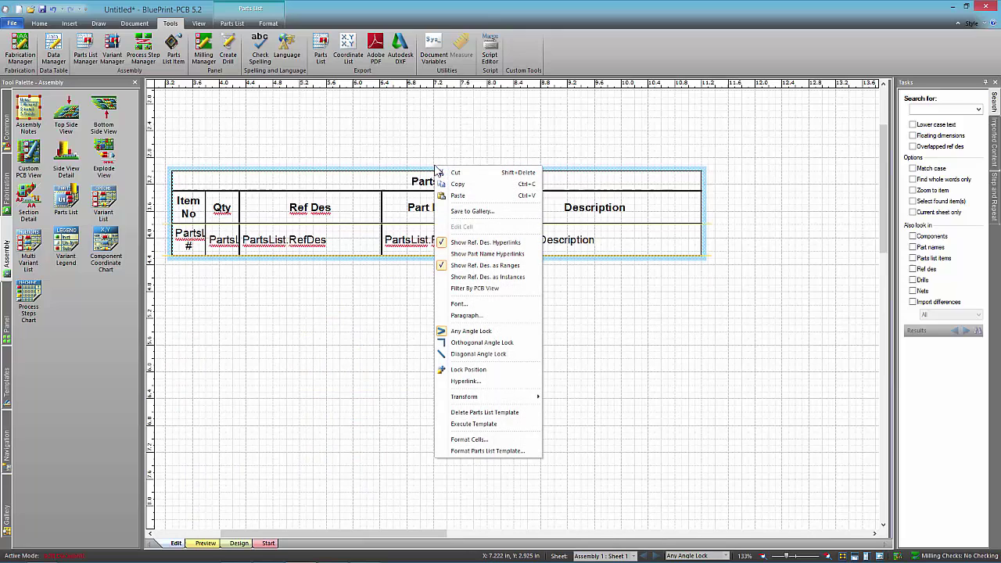
left_click(498, 444)
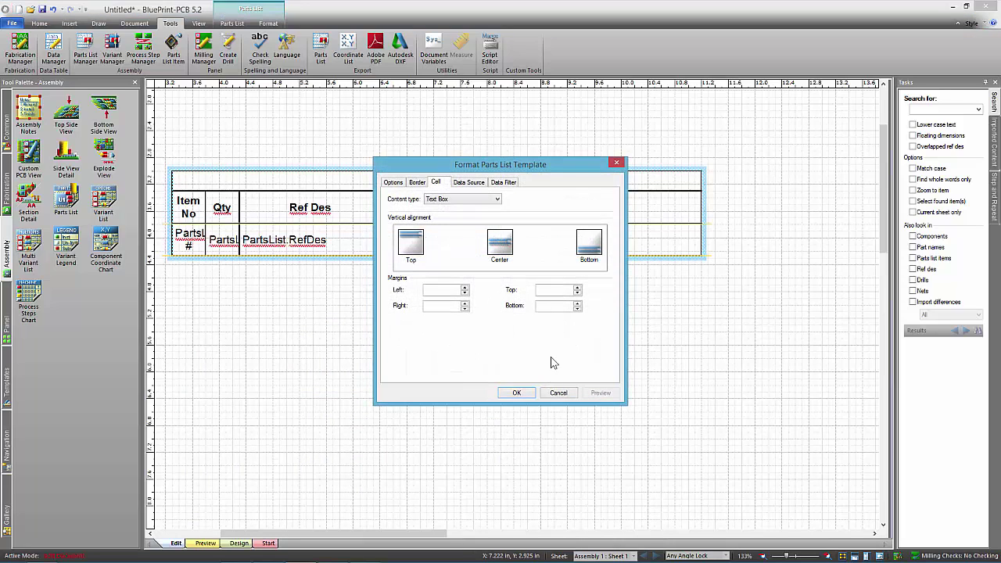
left_click(394, 181)
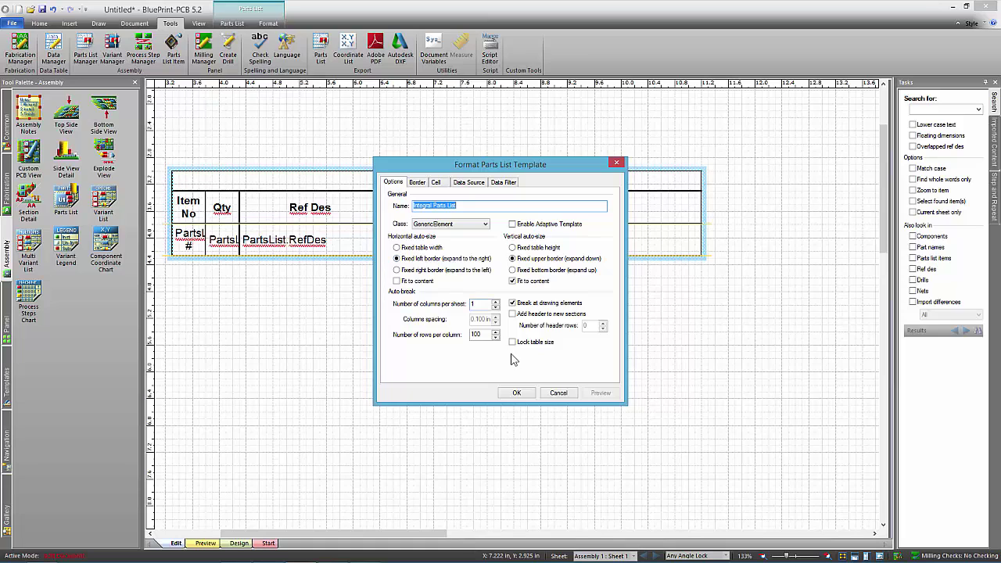
left_click(495, 301)
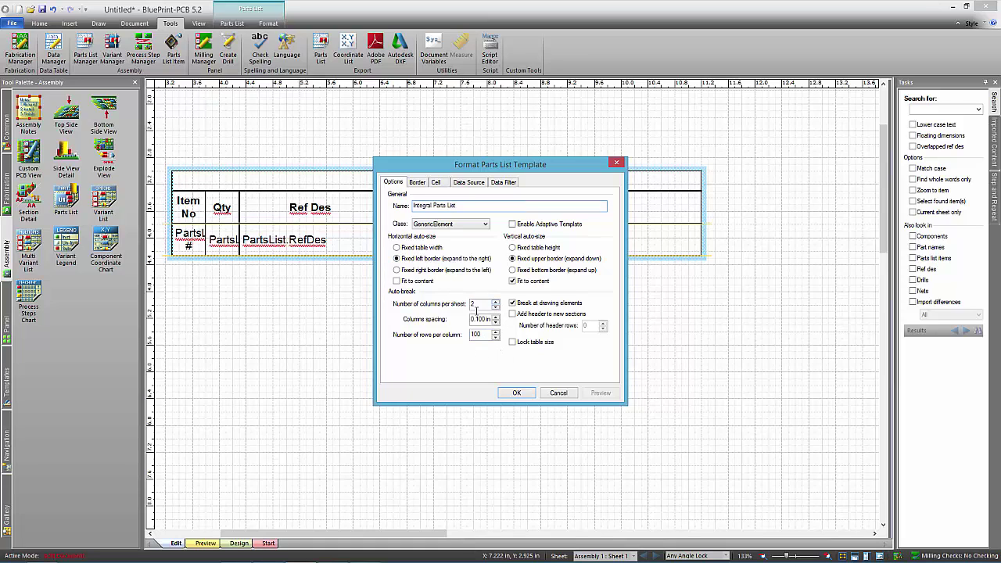
double_click(481, 335)
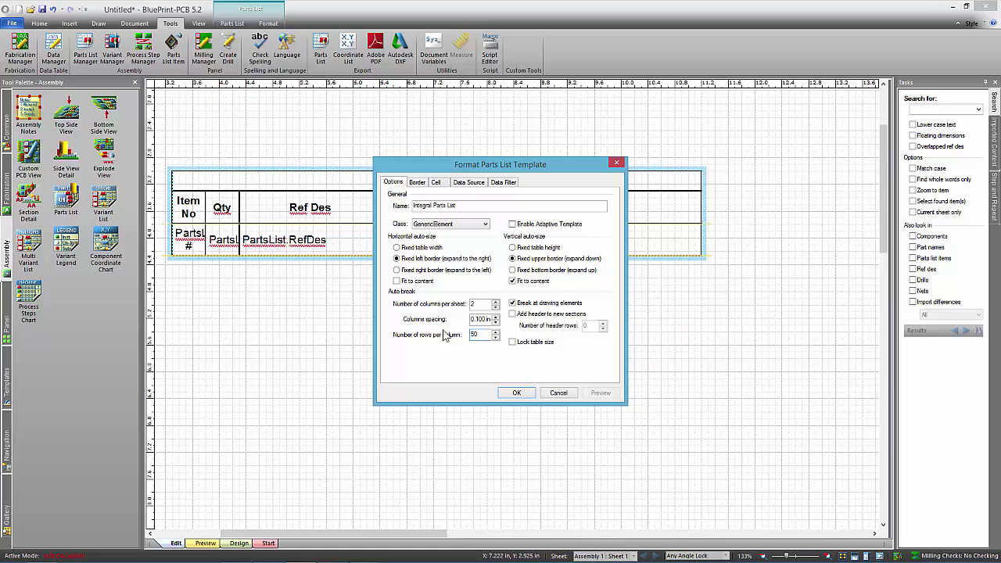
left_click(513, 269)
key("Return")
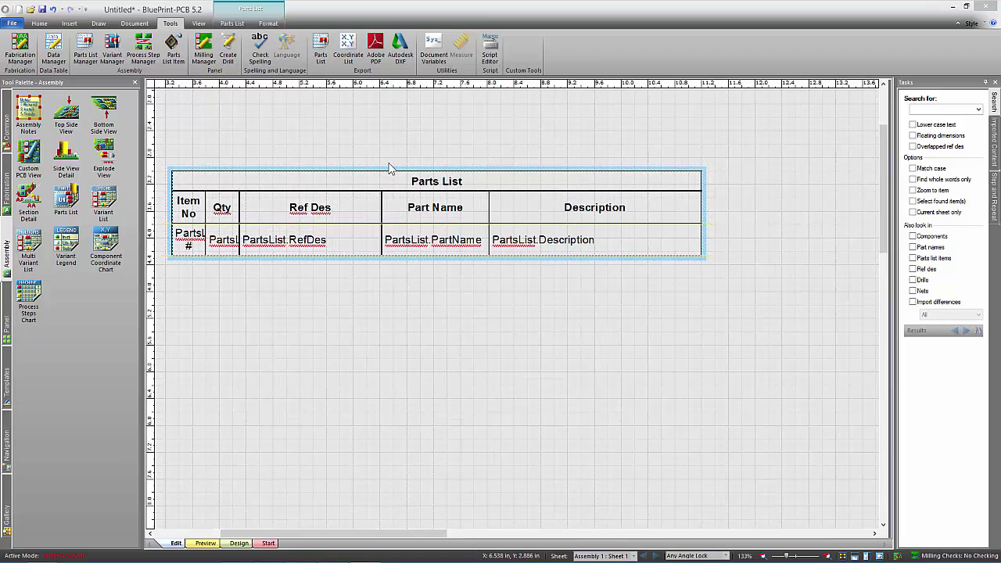
left_click_drag(388, 167, 709, 408)
scroll(653, 344, "down", 5)
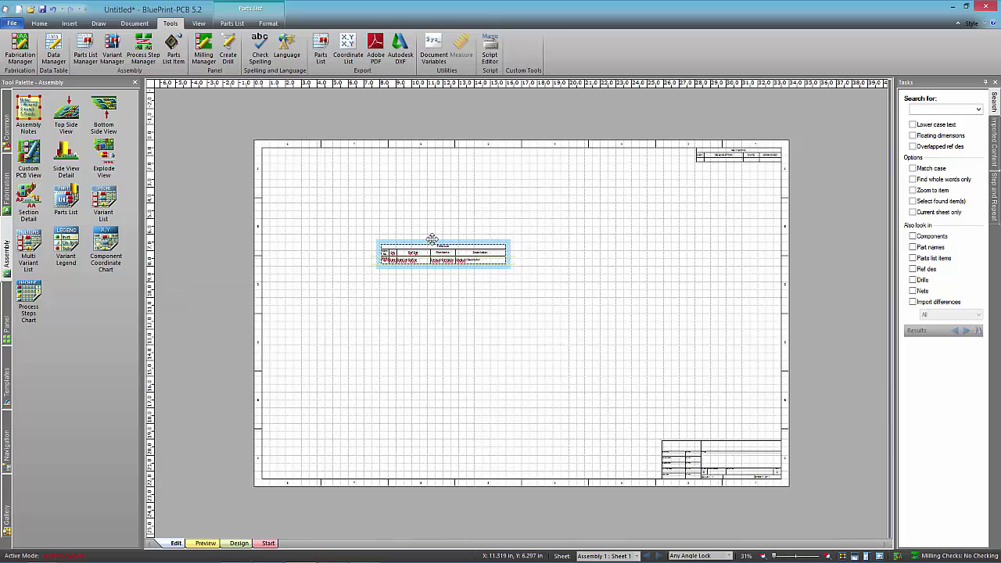
left_click_drag(433, 239, 687, 394)
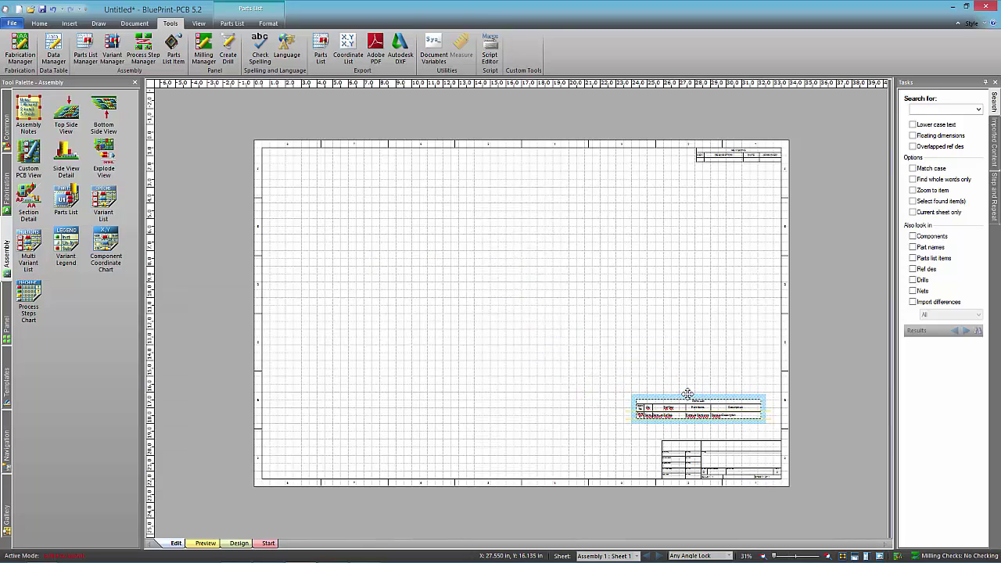
right_click(687, 393)
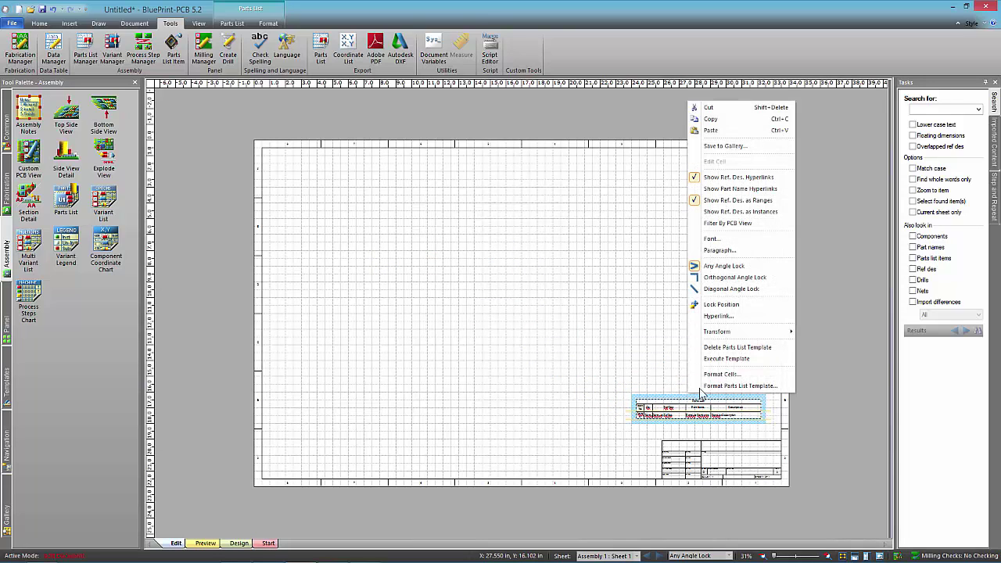
left_click(729, 362)
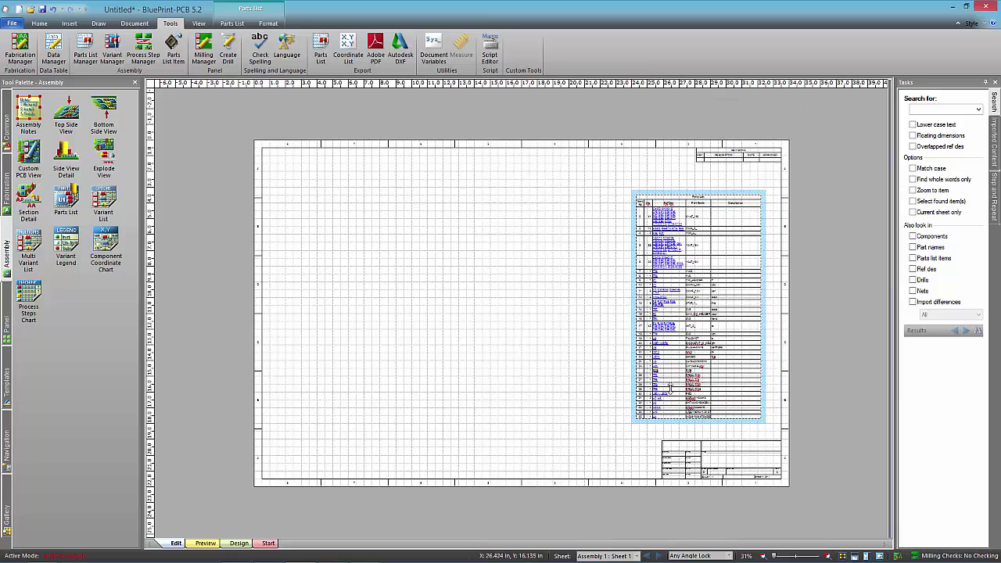
scroll(680, 346, "up", 3)
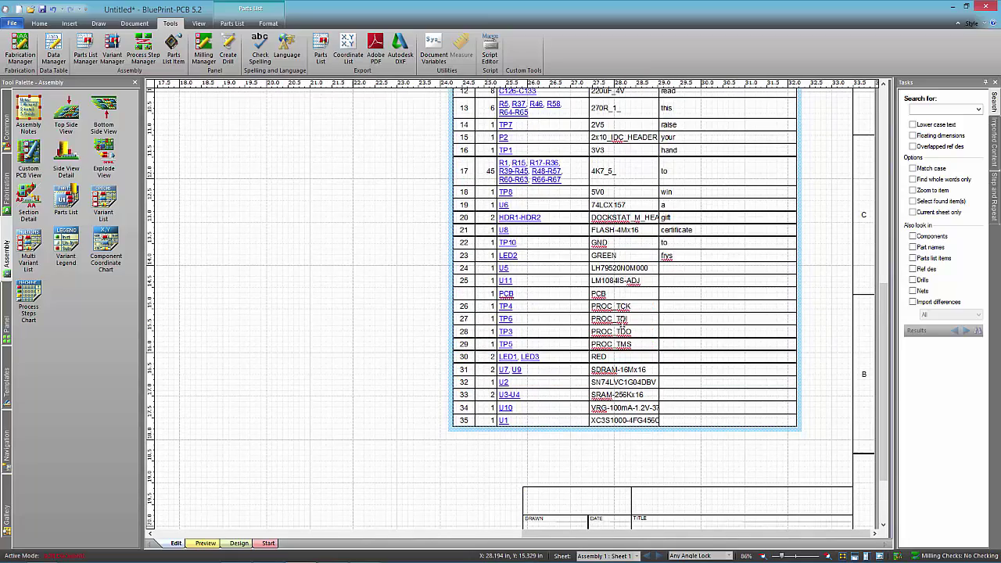
scroll(621, 330, "up", 5)
scroll(628, 337, "down", 1)
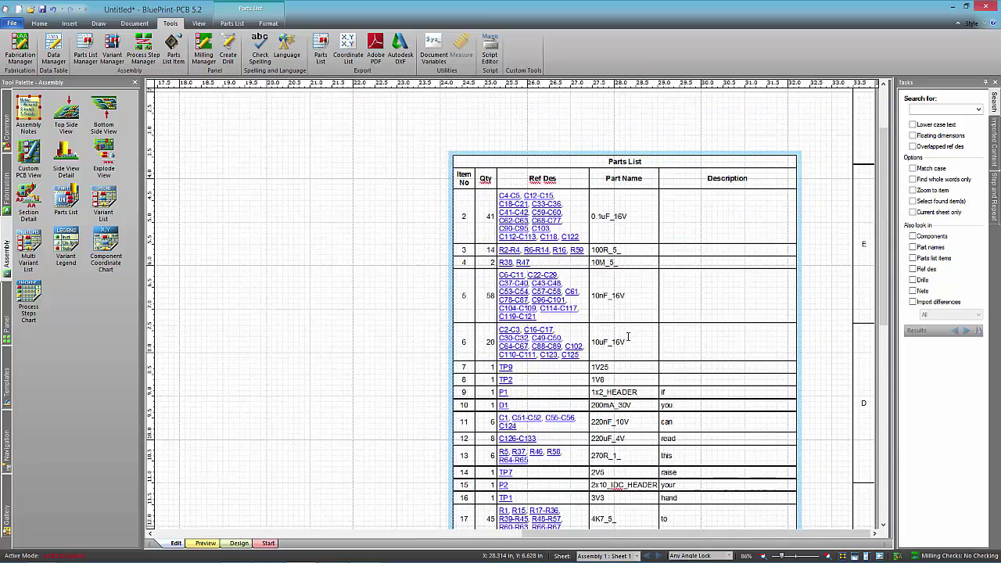
scroll(587, 276, "down", 1)
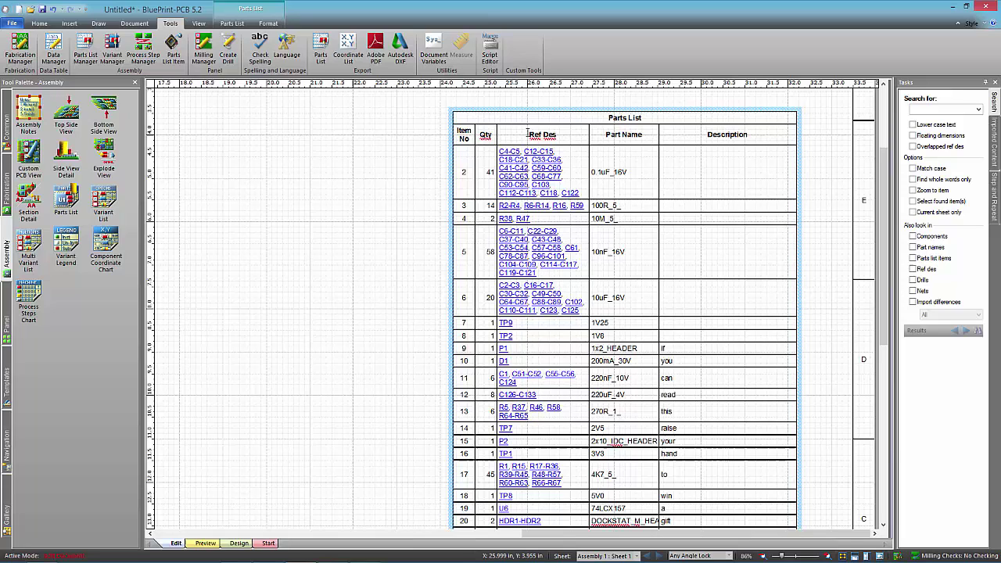
Switch the Parts List into template editing and place the caret in the Ref Des data cell.
right_click(534, 106)
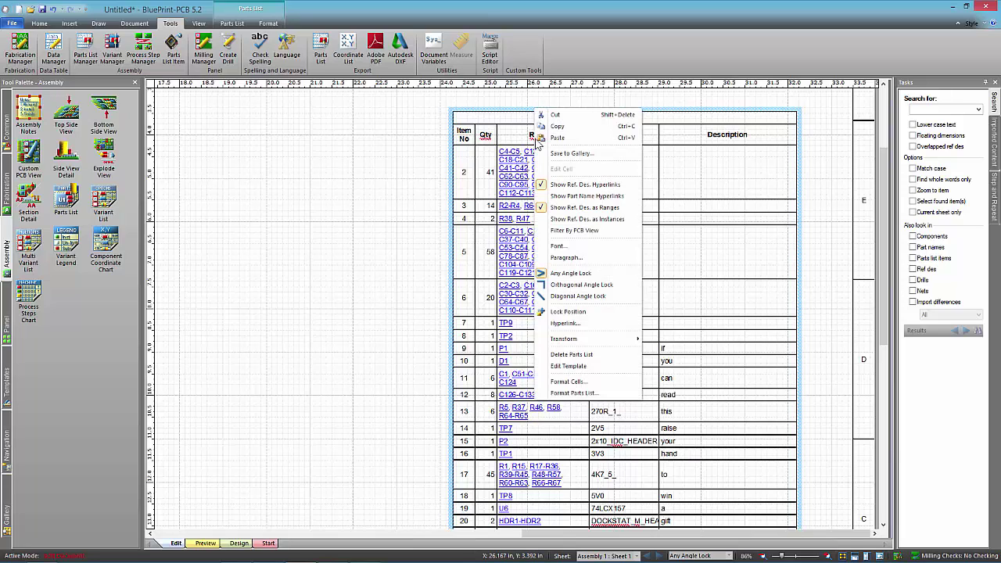
left_click(582, 366)
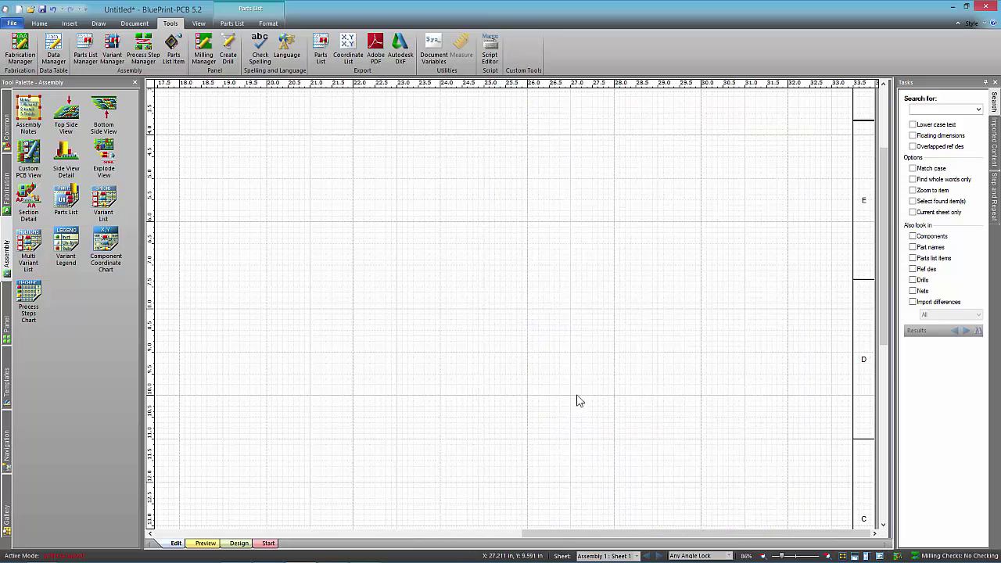
scroll(588, 411, "down", 5)
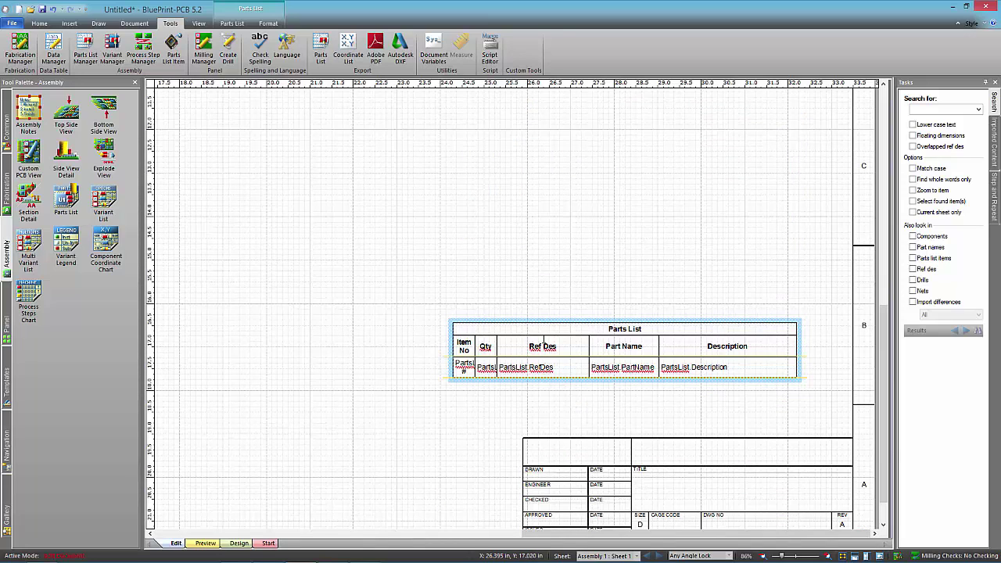
double_click(576, 368)
left_click(575, 367)
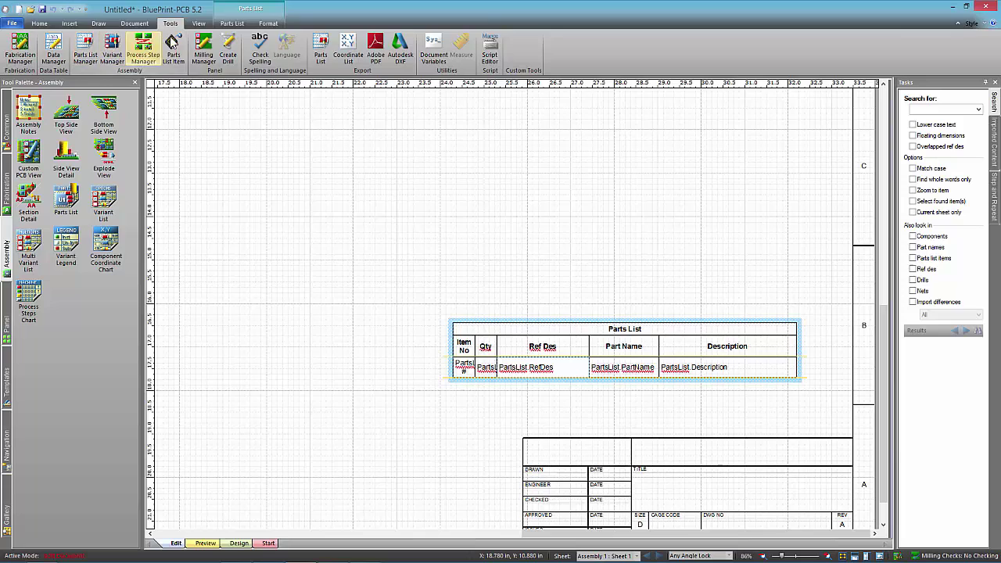
Insert two blank rows below the template's data row.
left_click(232, 24)
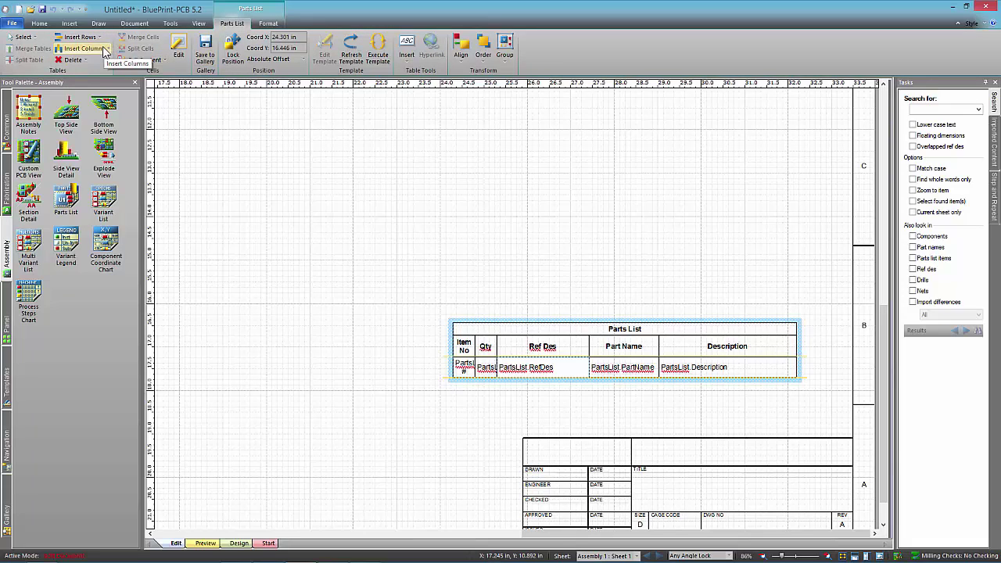
left_click(80, 37)
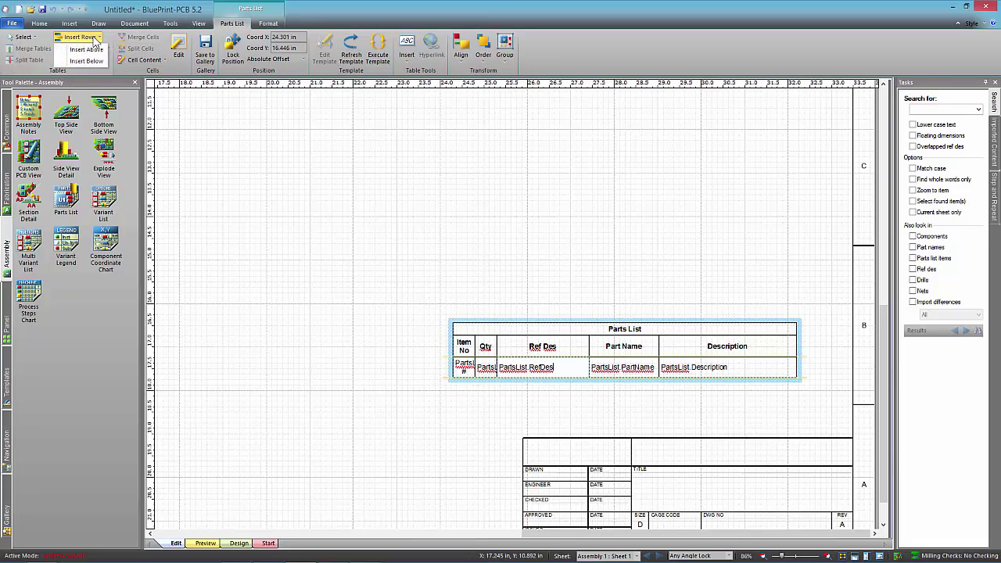
left_click(88, 61)
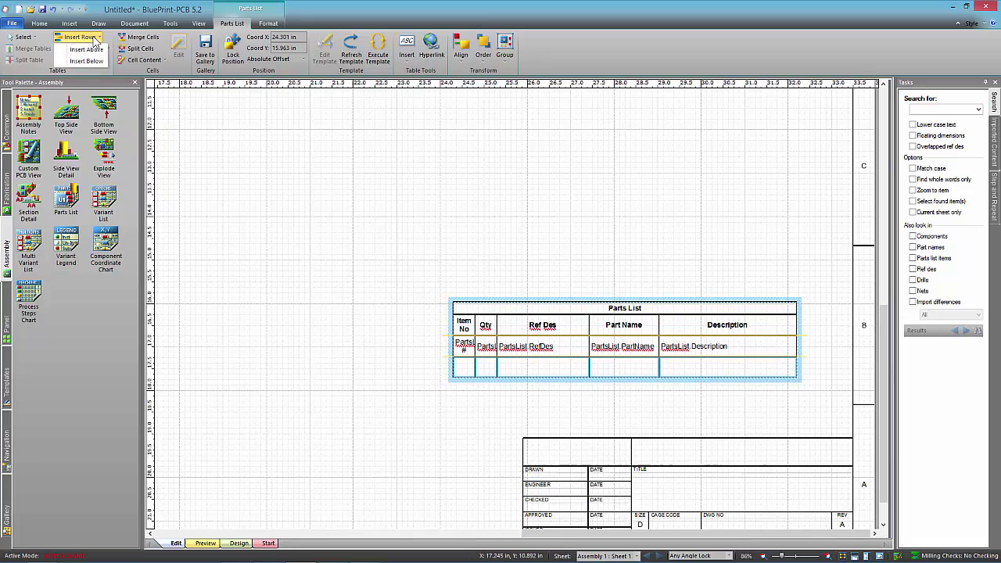
left_click(90, 64)
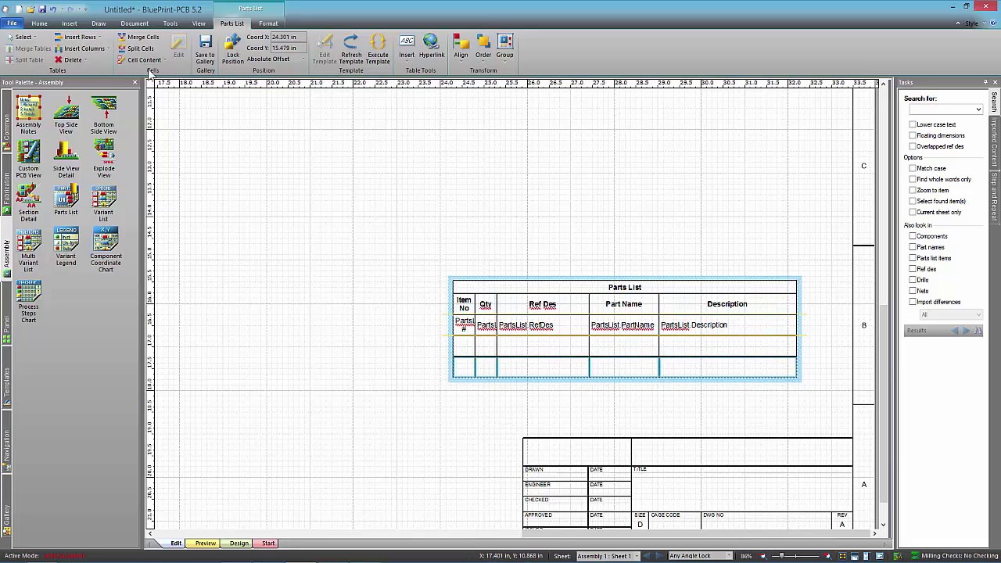
Merge the bottom blank row into one cell and paste the copied Parts List title there.
left_click(139, 37)
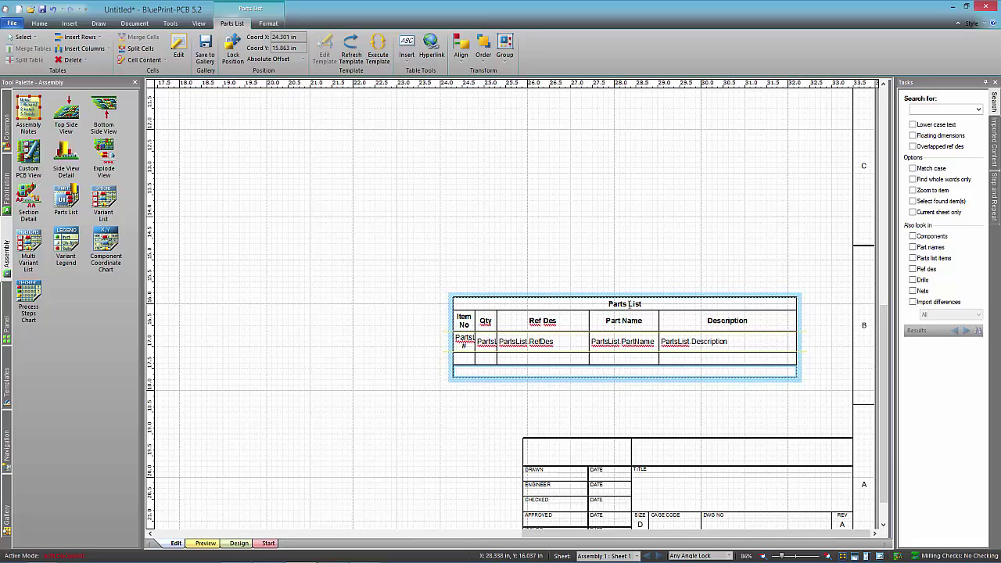
double_click(632, 304)
left_click_drag(654, 303, 601, 301)
key("ctrl+c")
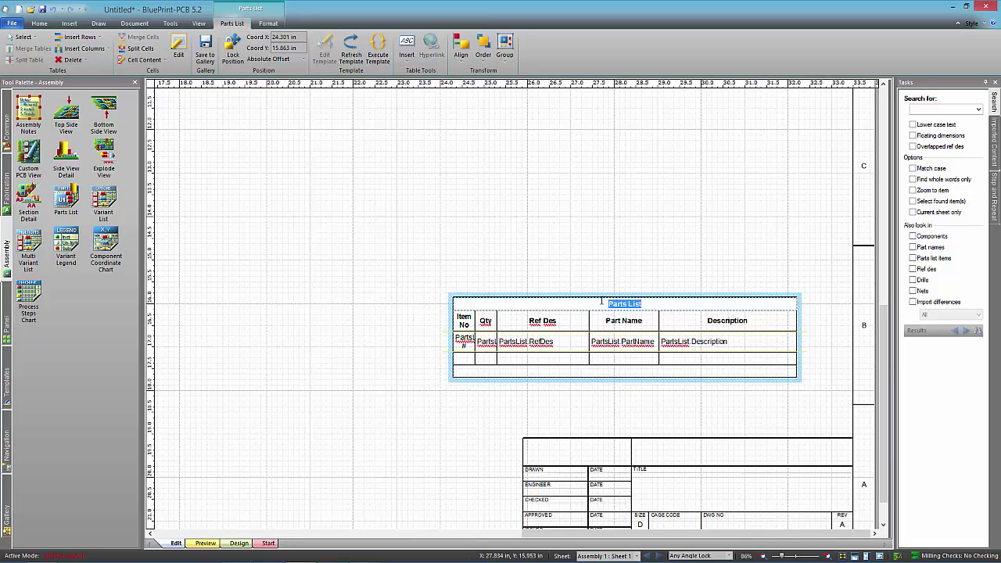
right_click(614, 304)
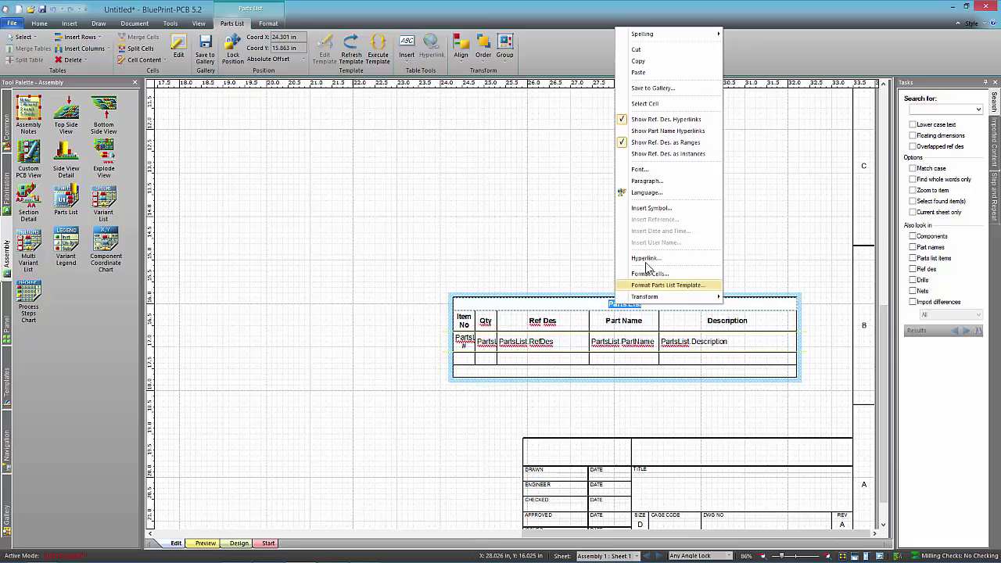
left_click(641, 59)
left_click(625, 371)
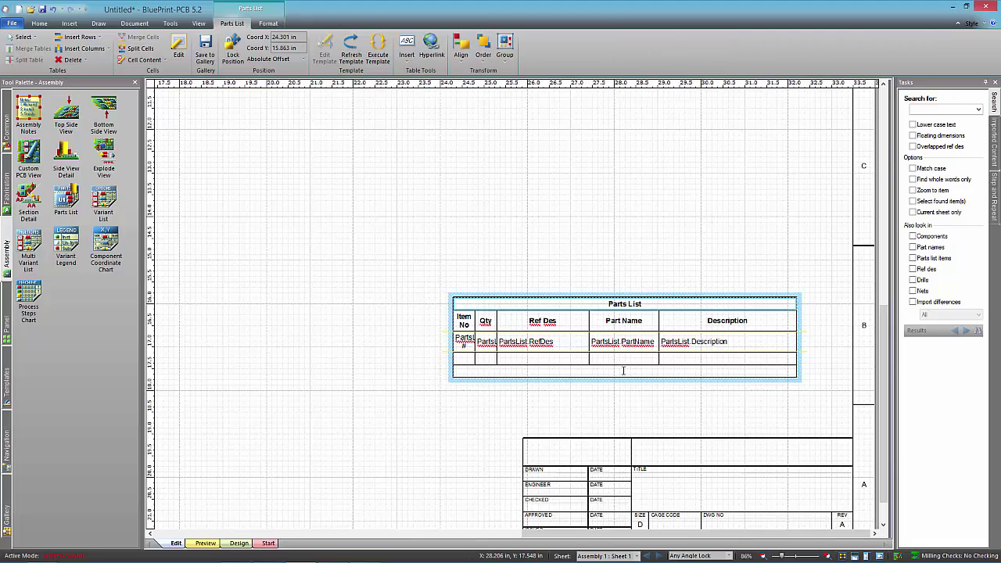
right_click(626, 378)
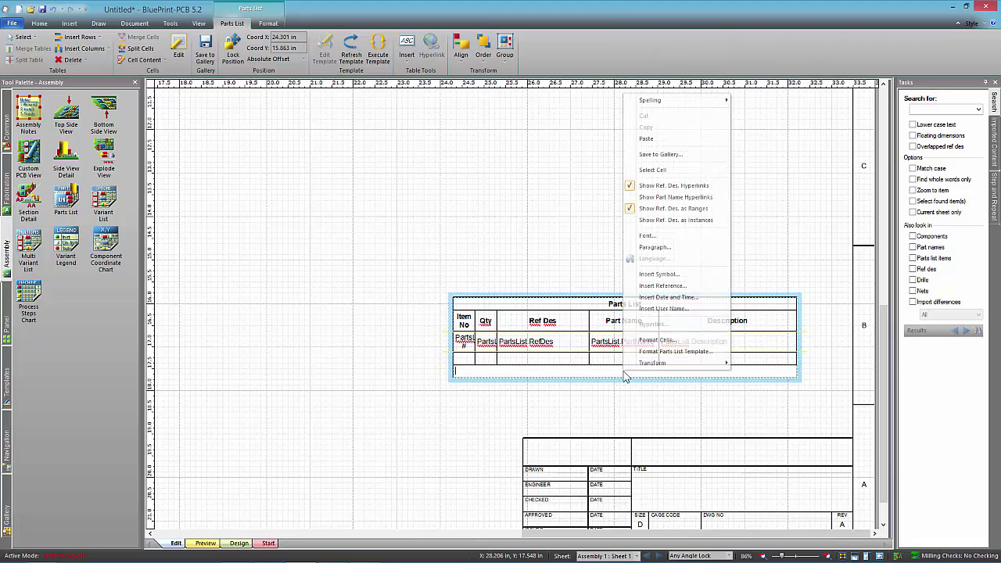
left_click(653, 138)
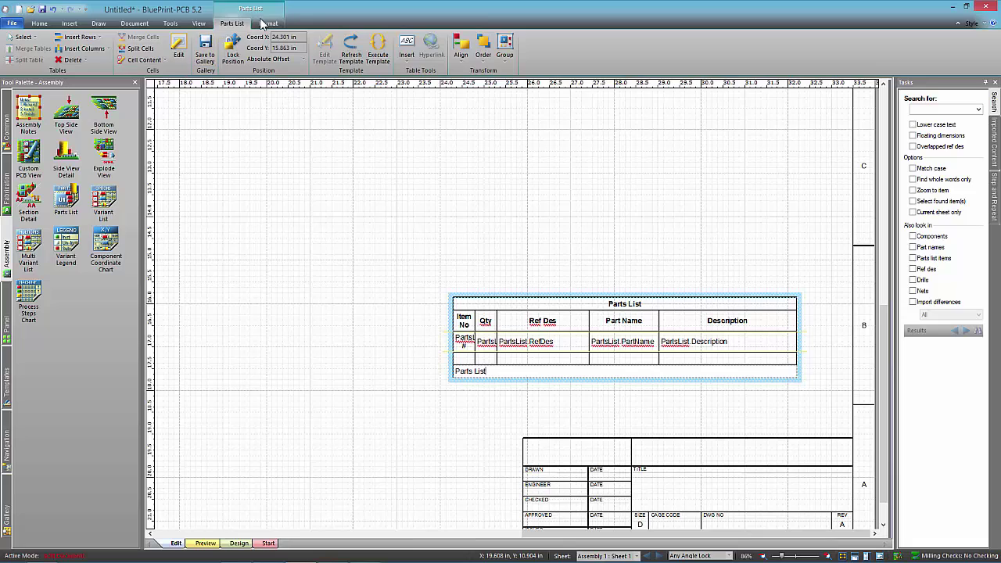
Make the bottom-row Parts List text centred and bold, then finish editing it.
left_click(269, 23)
left_click(116, 56)
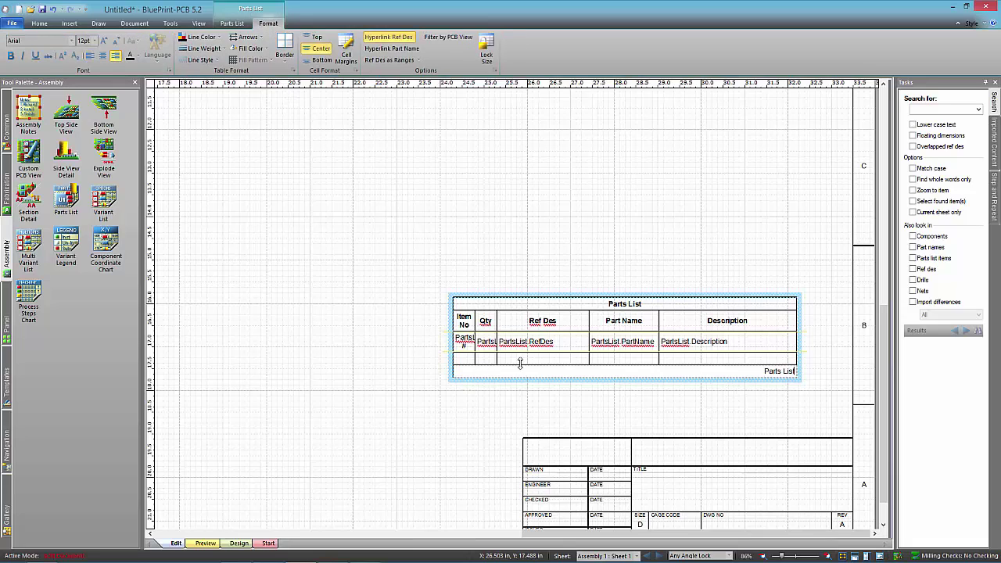
left_click(103, 56)
triple_click(647, 371)
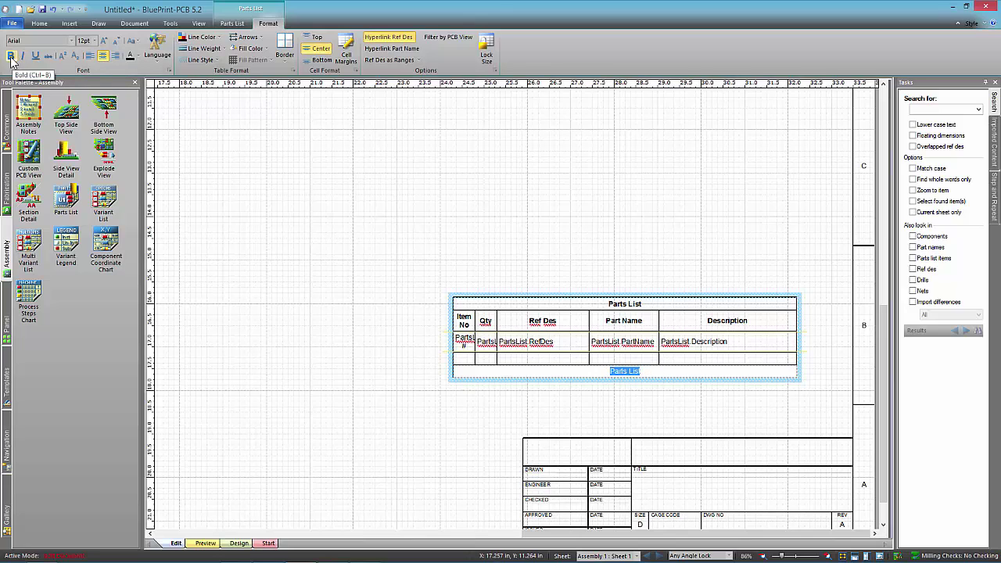
key("Escape")
scroll(712, 283, "down", 2)
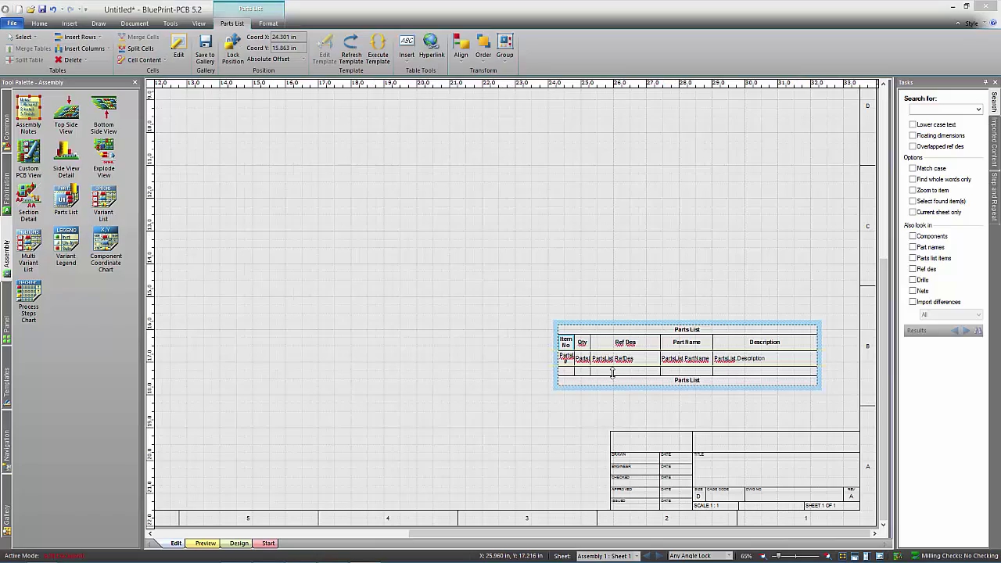
Copy the Item No header text into the matching empty cell of the lower row.
scroll(591, 302, "up", 5)
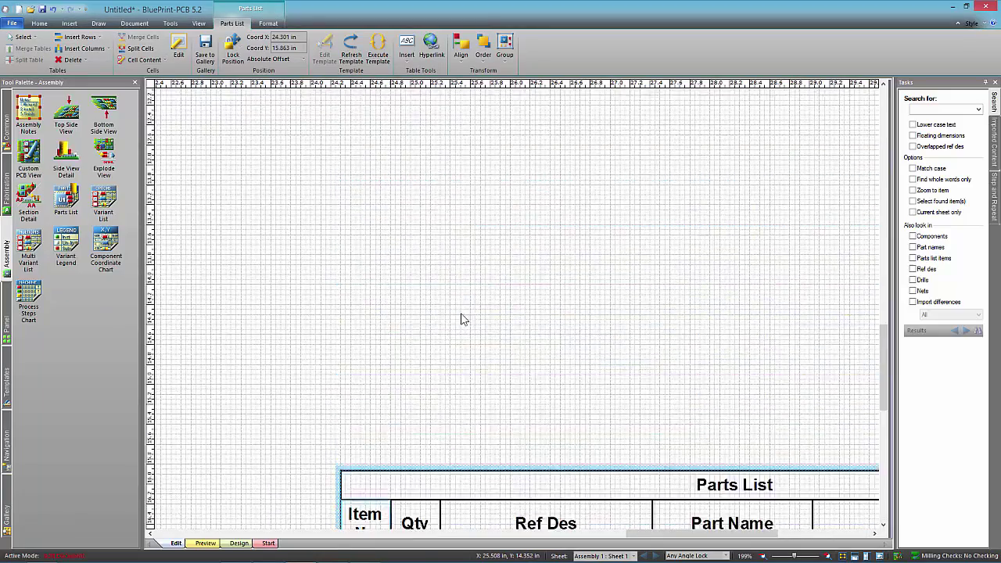
scroll(459, 312, "down", 3)
double_click(349, 294)
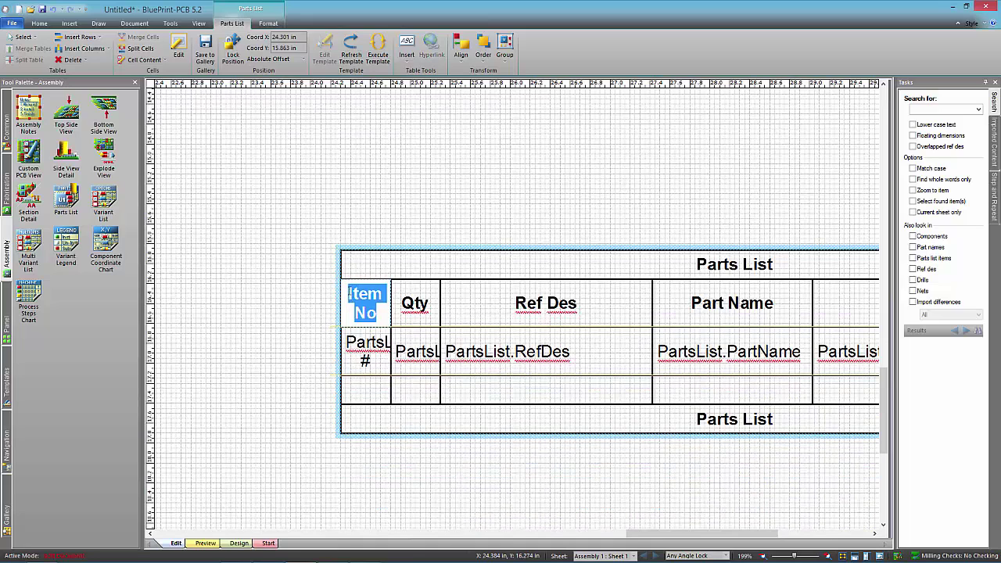
right_click(350, 294)
left_click(381, 47)
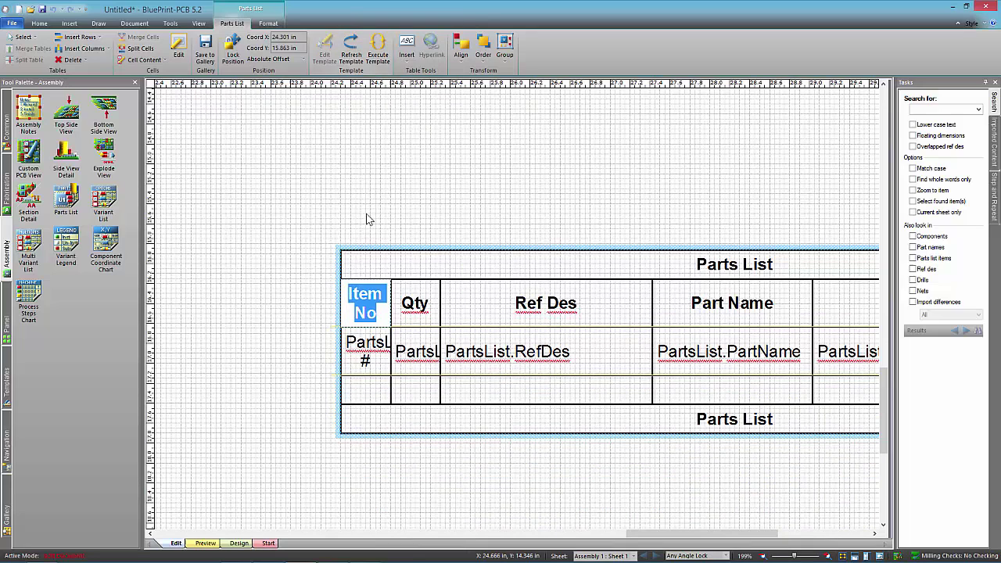
left_click(366, 393)
right_click(365, 392)
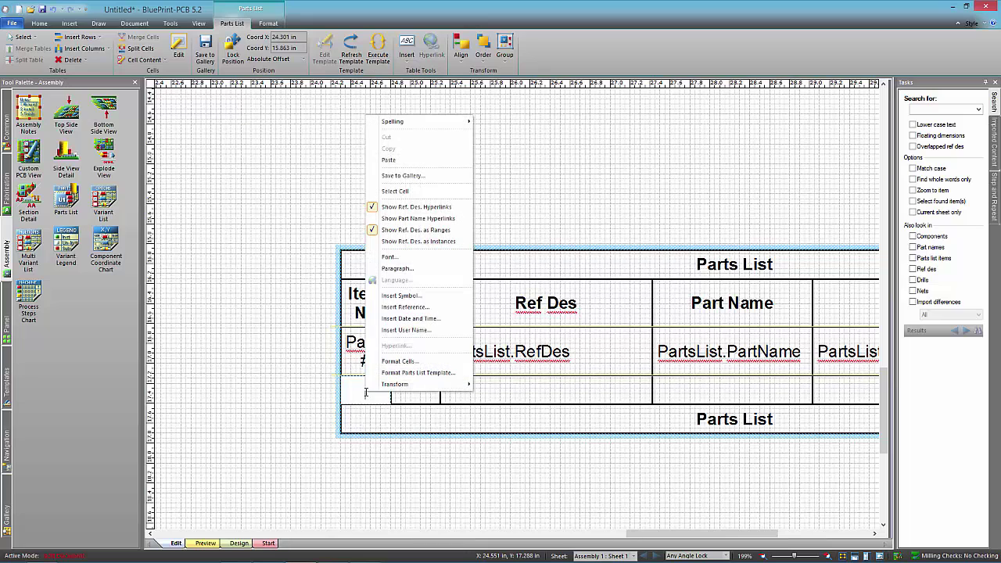
left_click(391, 161)
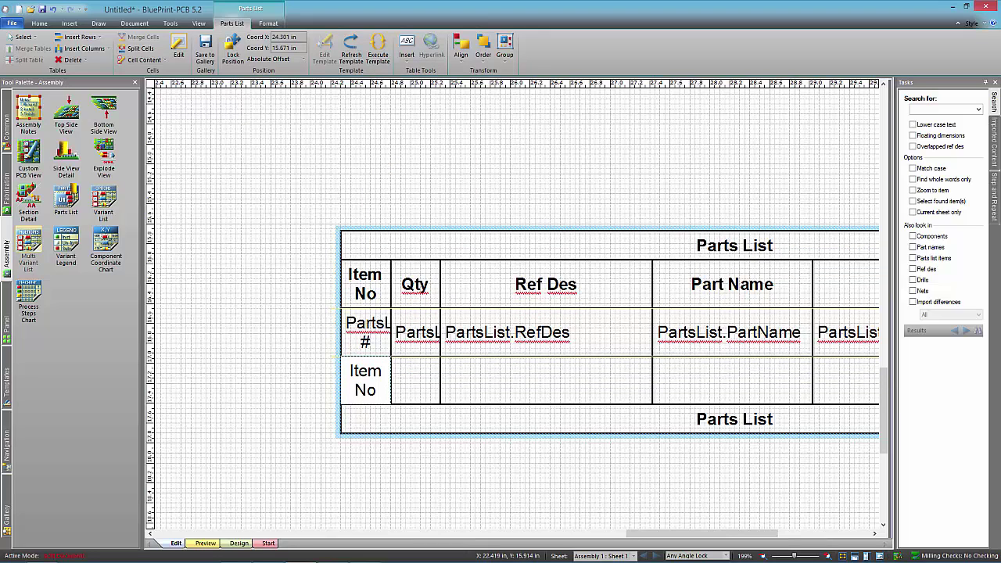
scroll(164, 203, "down", 3)
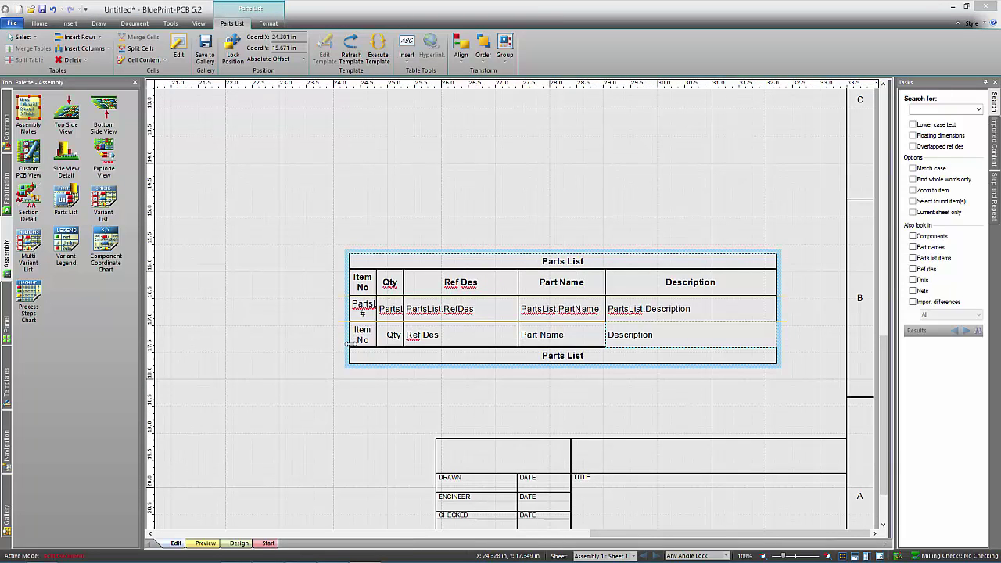
Centre and bold every cell of the lower header row, Item No through Description.
left_click_drag(357, 334, 681, 338)
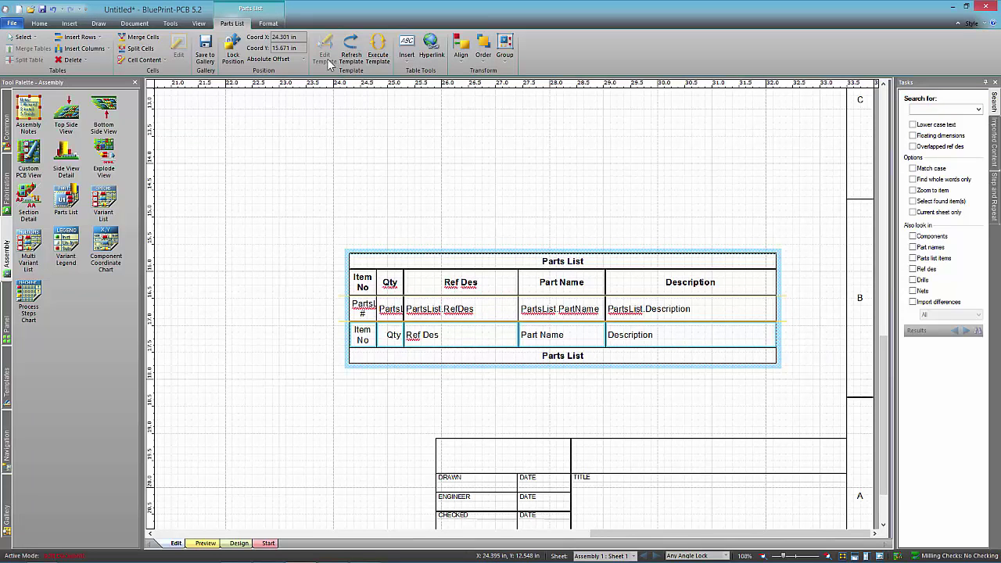
left_click(268, 23)
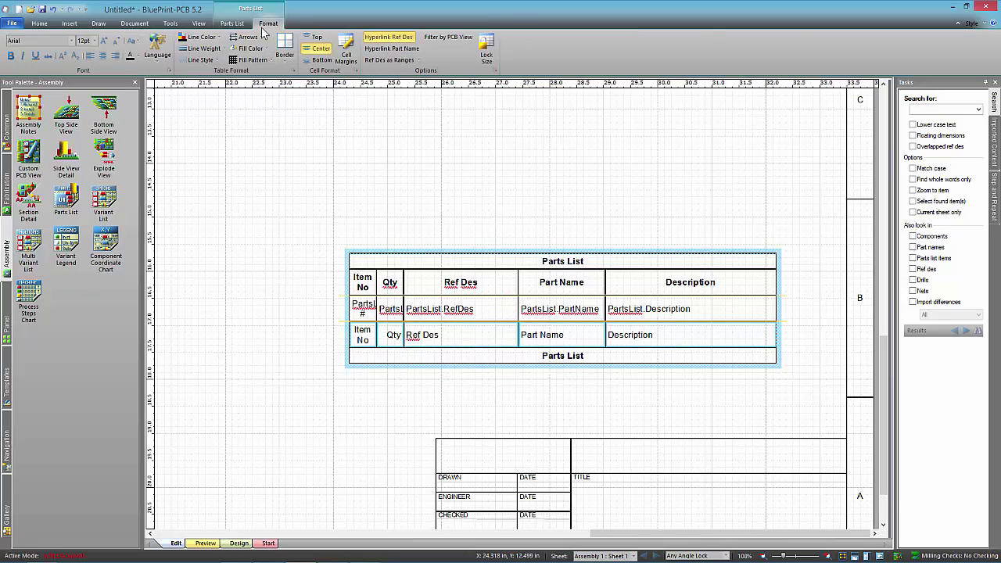
left_click(103, 59)
left_click(11, 58)
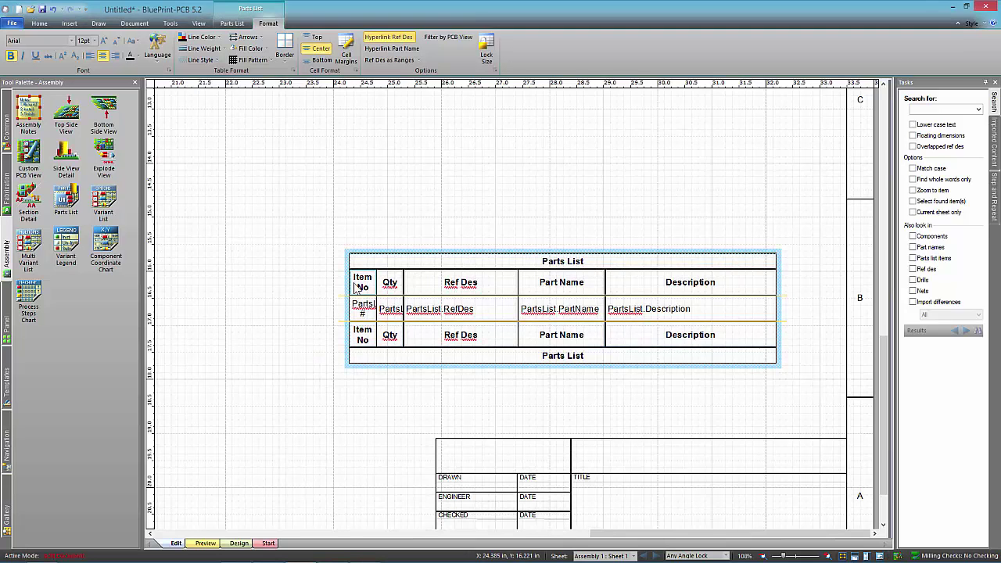
Delete the original top header row starting from its Item No cell.
triple_click(355, 283)
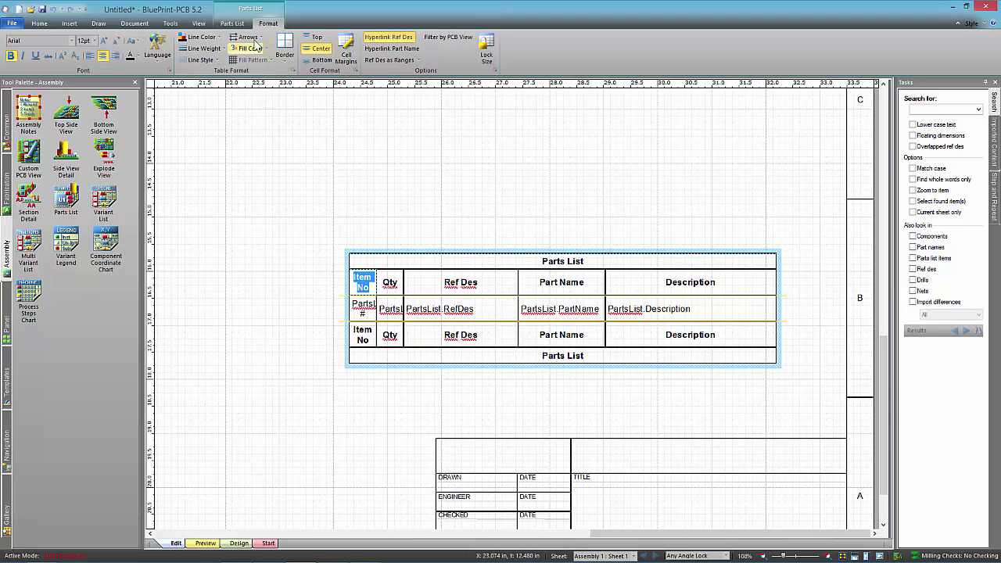
left_click(232, 23)
left_click(72, 59)
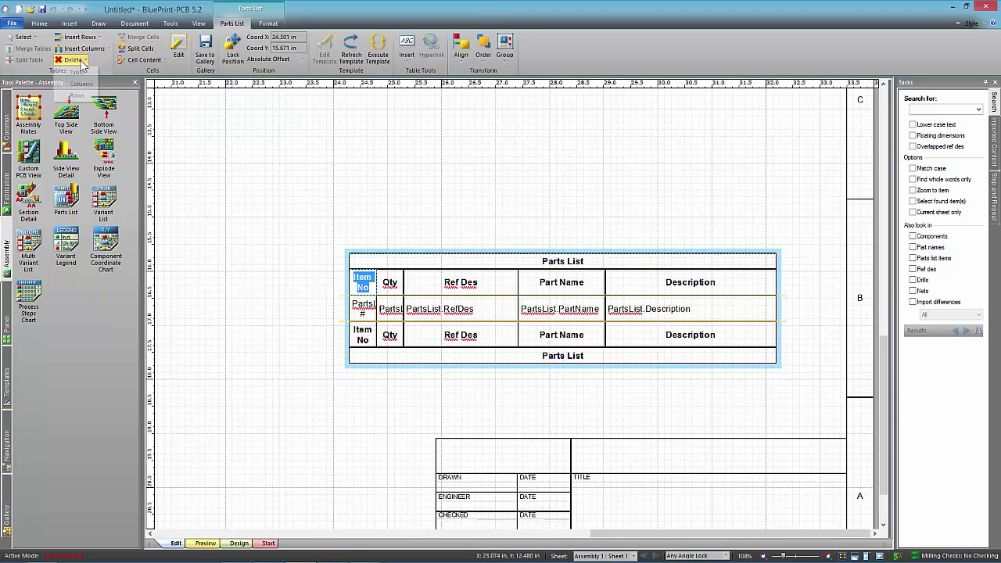
left_click(83, 99)
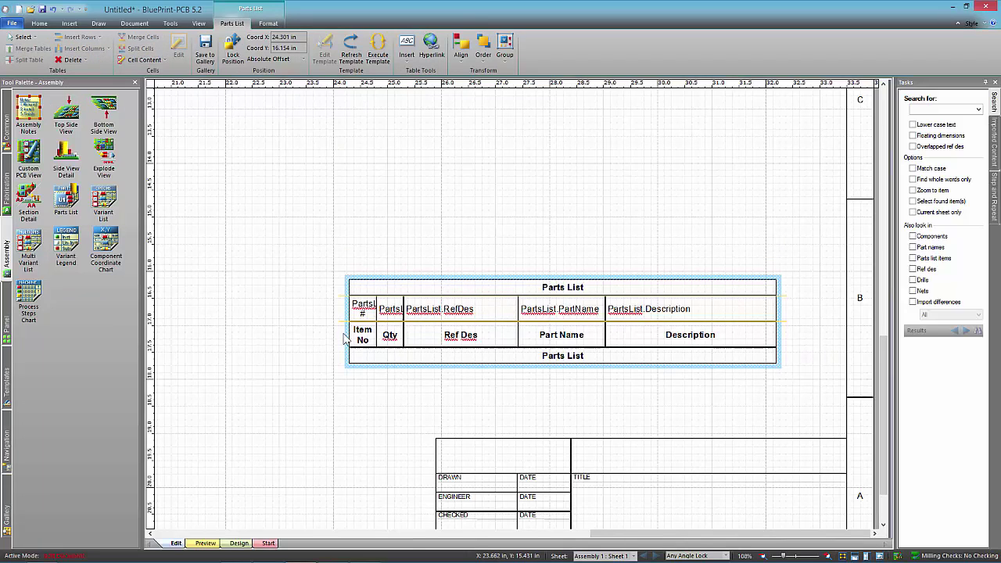
Delete the original top Parts List title row.
left_click(412, 283)
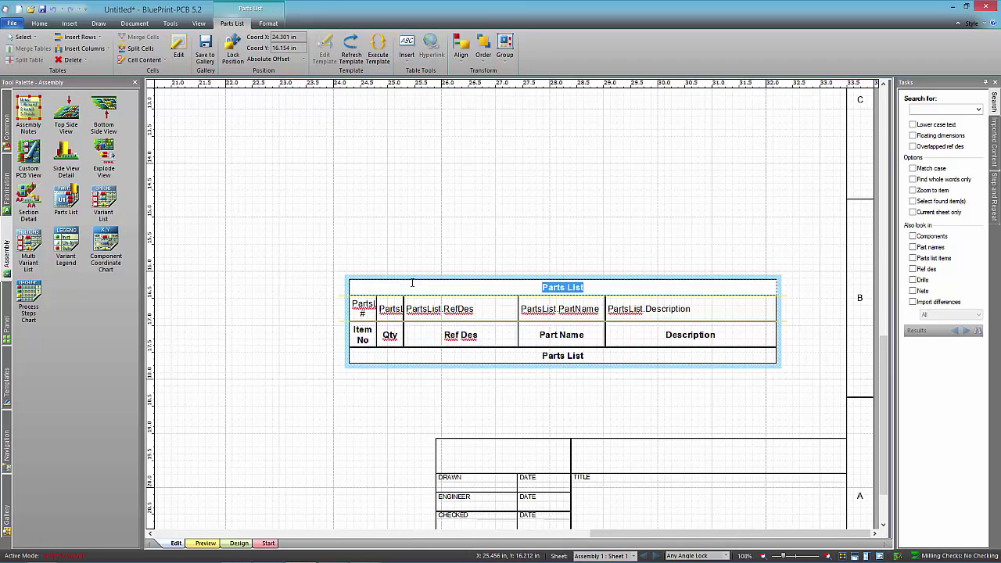
left_click(72, 59)
left_click(86, 96)
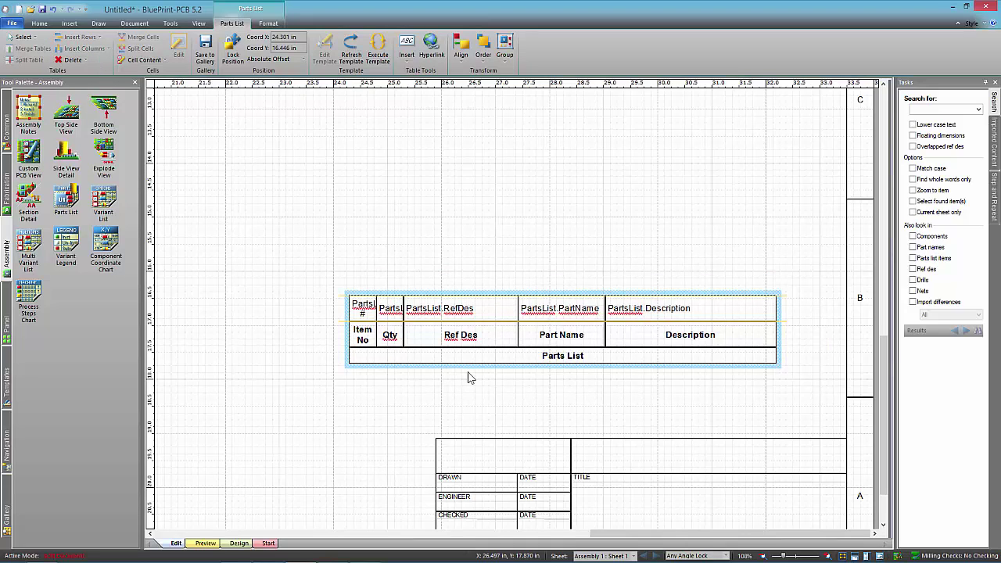
In the template's Data Source settings, drop the PartName sort and sort Bin # descending.
right_click(494, 291)
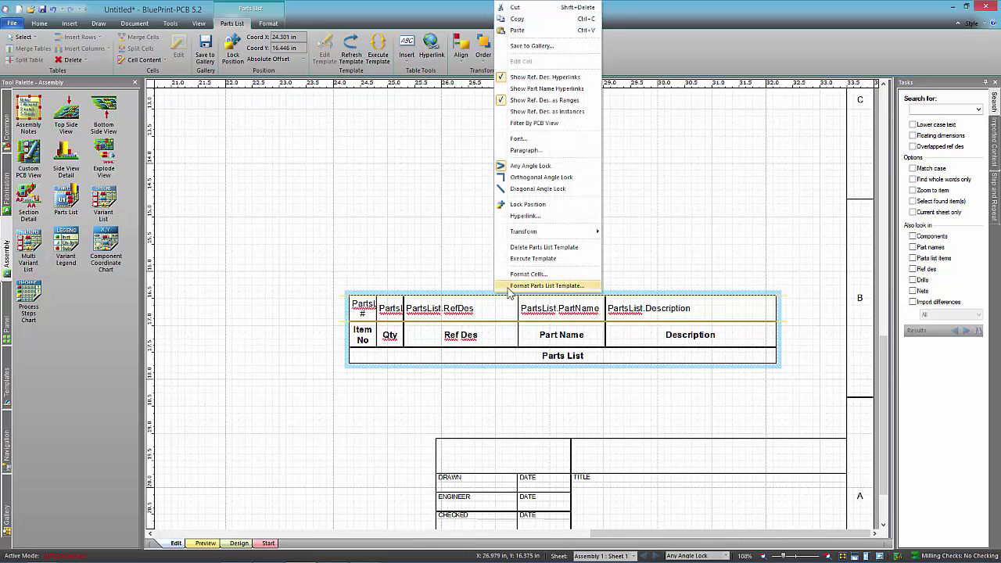
left_click(506, 290)
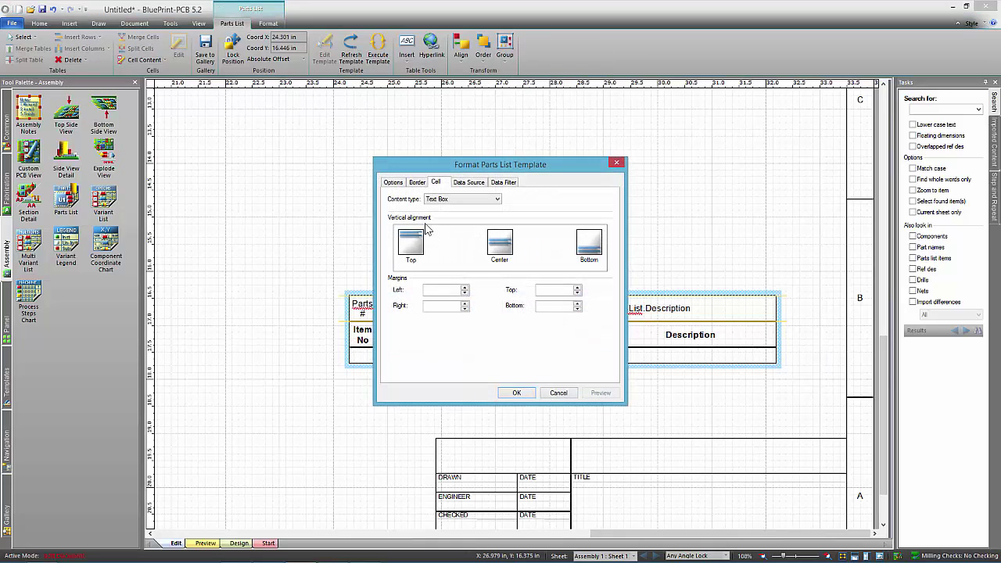
left_click(393, 184)
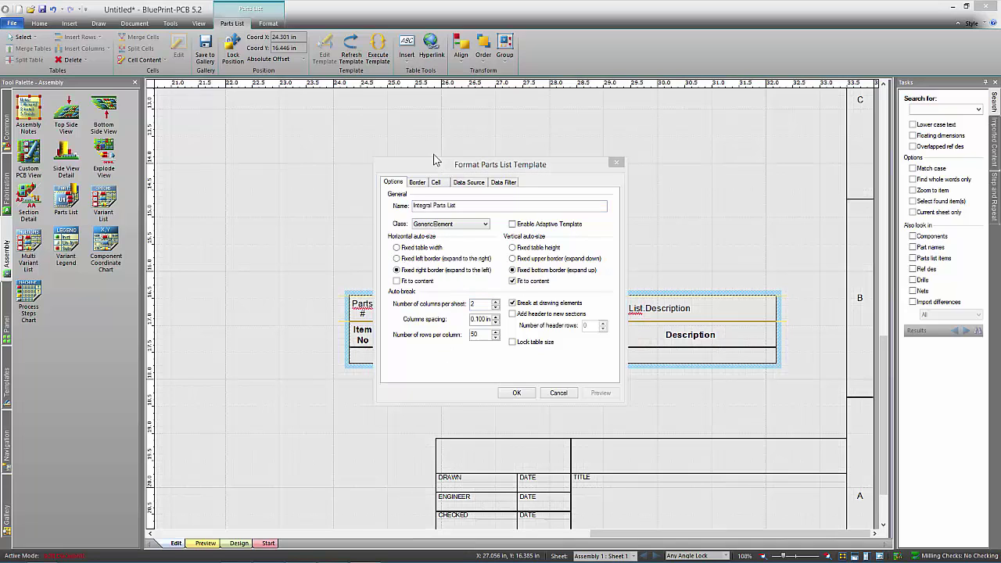
left_click(470, 183)
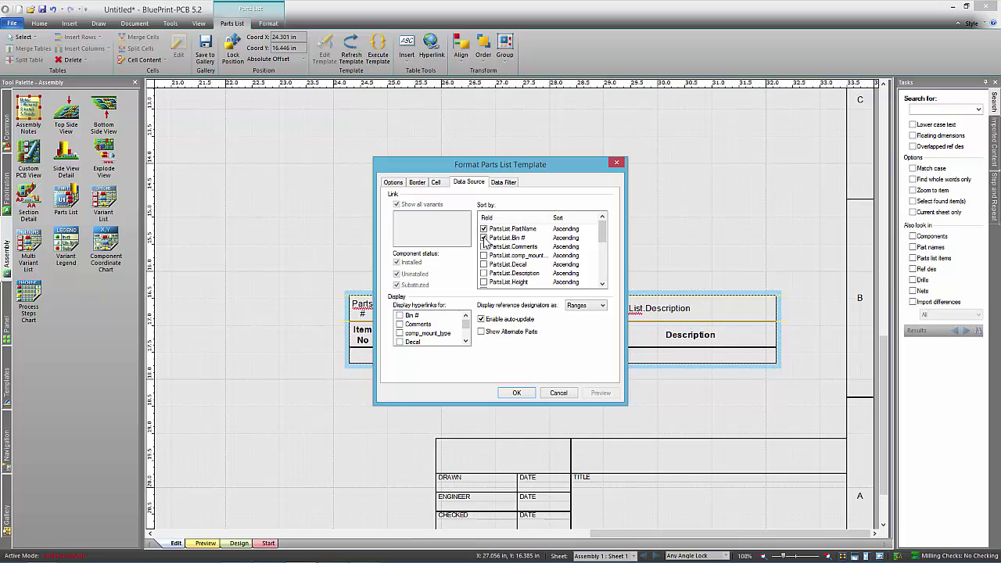
left_click(483, 229)
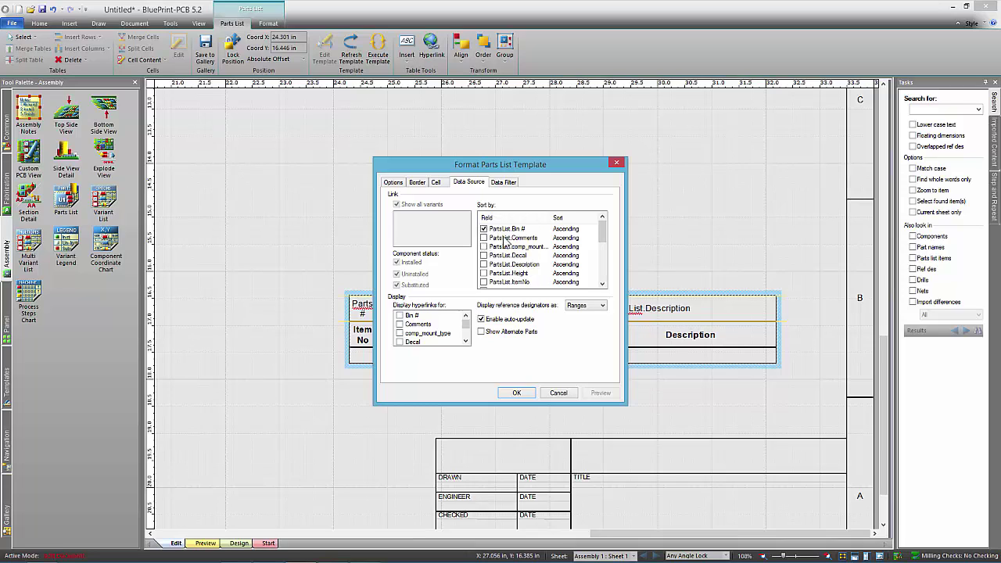
left_click(563, 230)
left_click(565, 230)
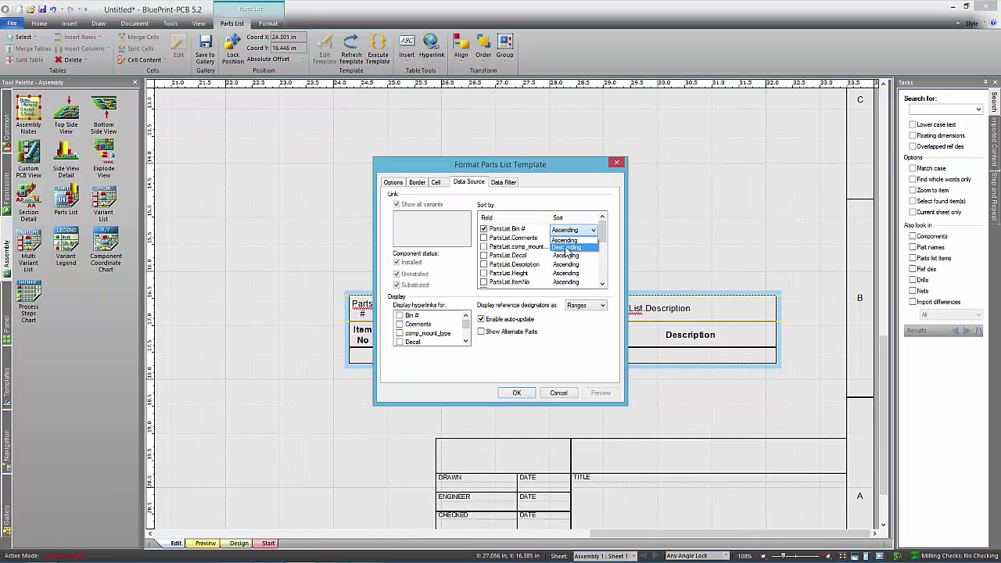
left_click(565, 247)
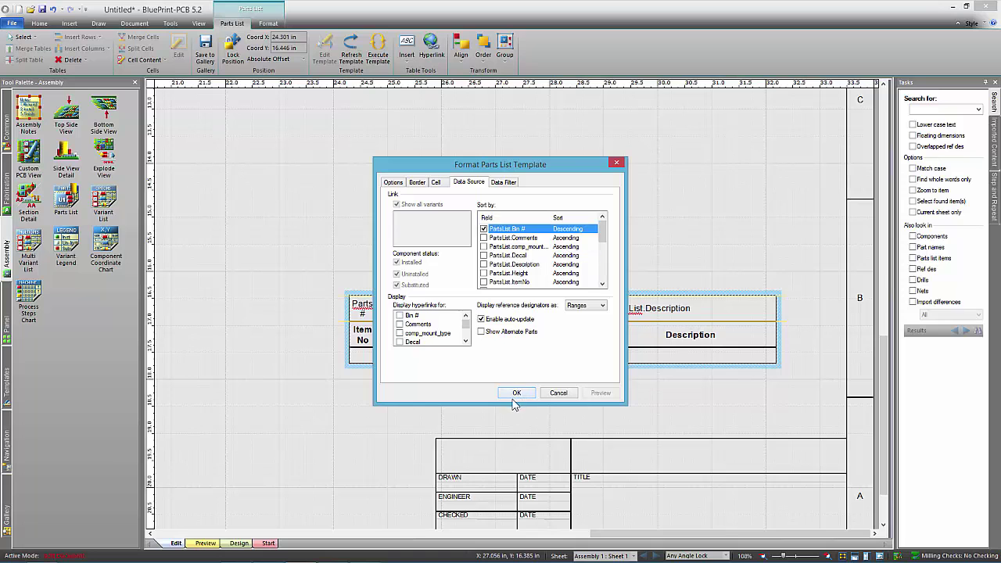
left_click(516, 393)
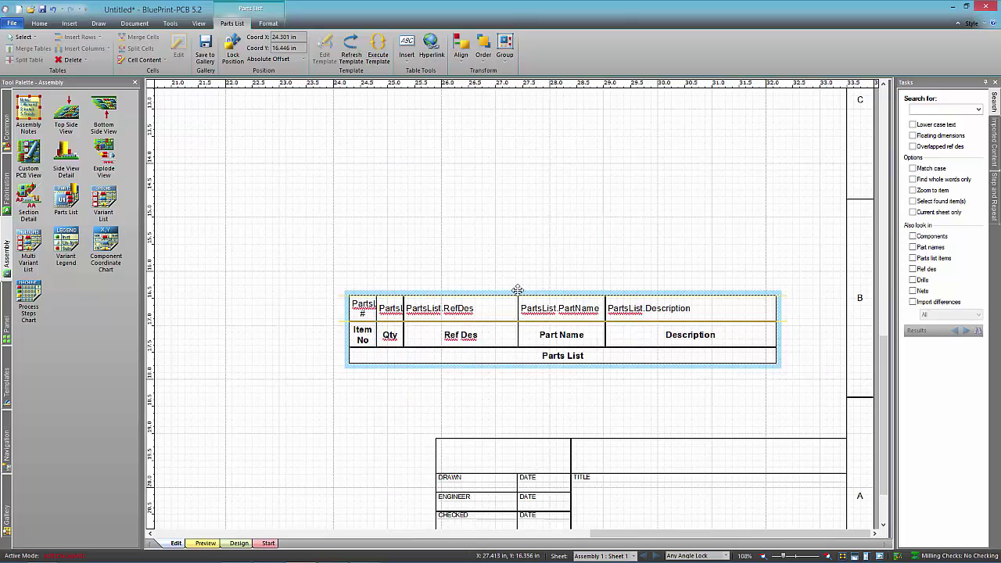
Execute the template and check the list runs from bin 35 down to 1 above the headers.
right_click(517, 290)
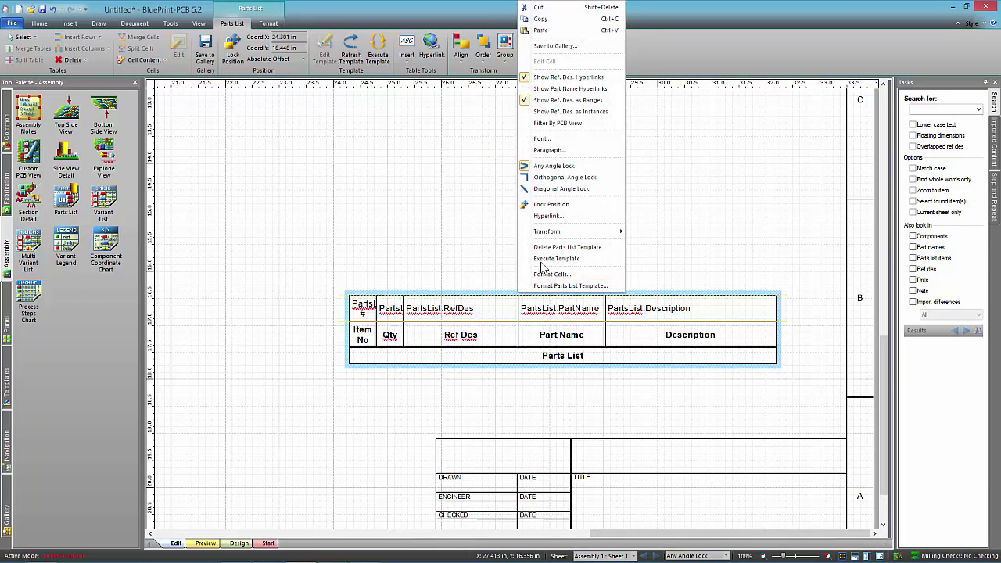
left_click(542, 257)
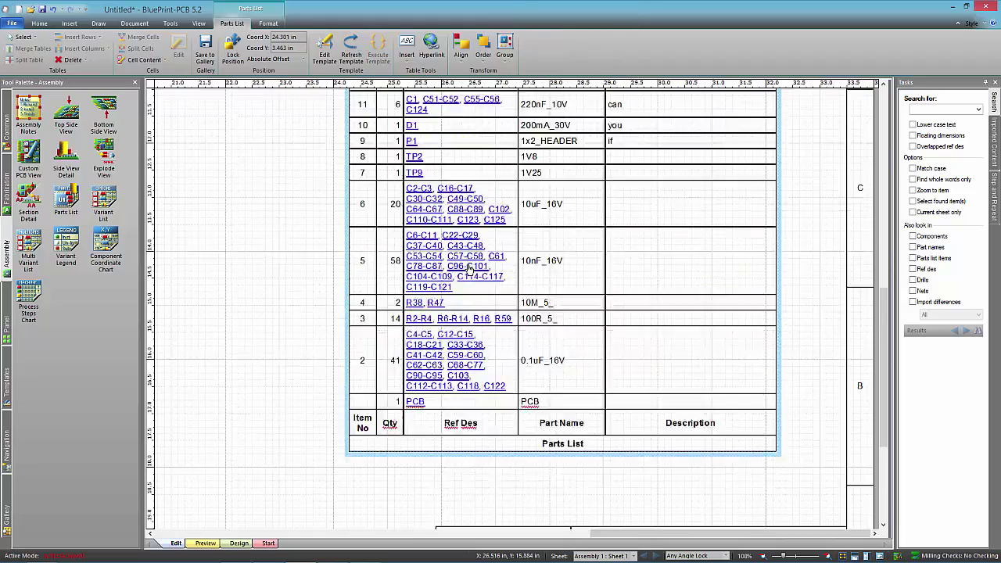
scroll(446, 268, "up", 3)
scroll(445, 268, "up", 4)
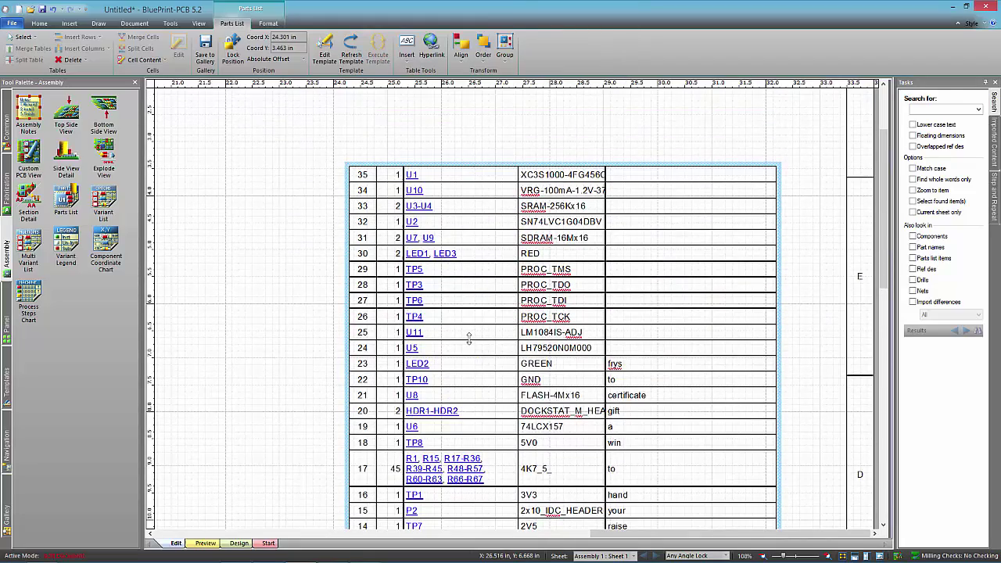
scroll(468, 337, "down", 6)
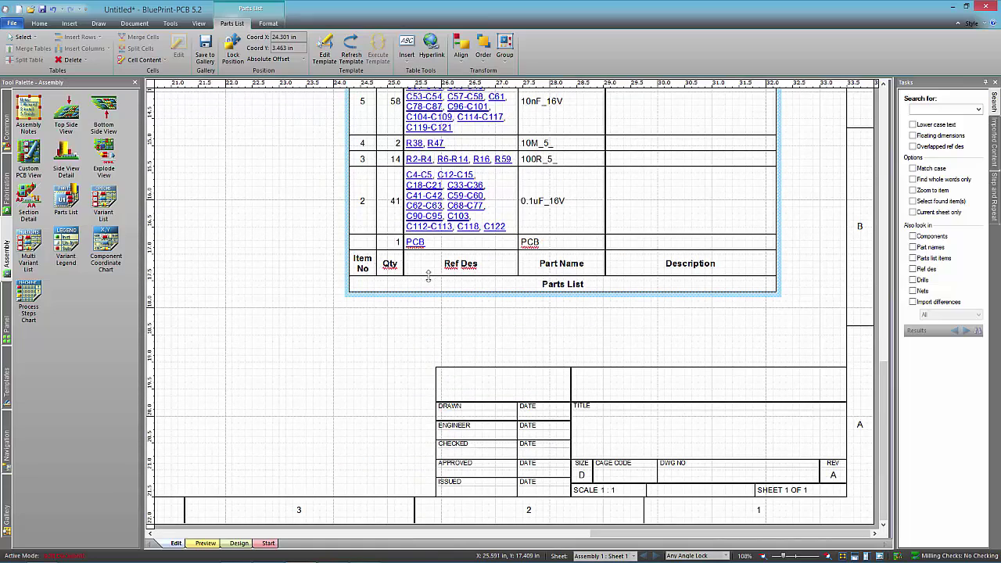
left_click(242, 264)
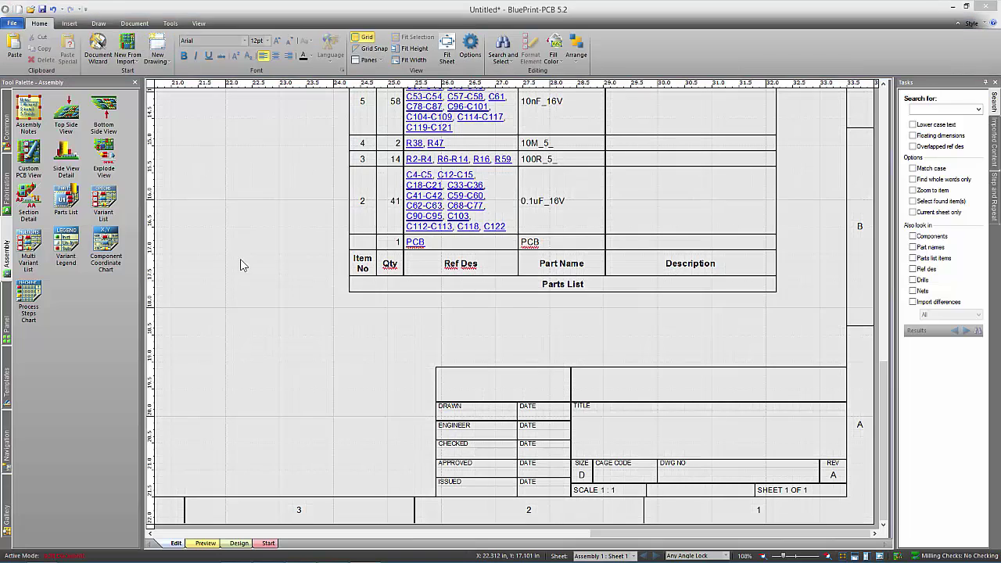
left_click(480, 291)
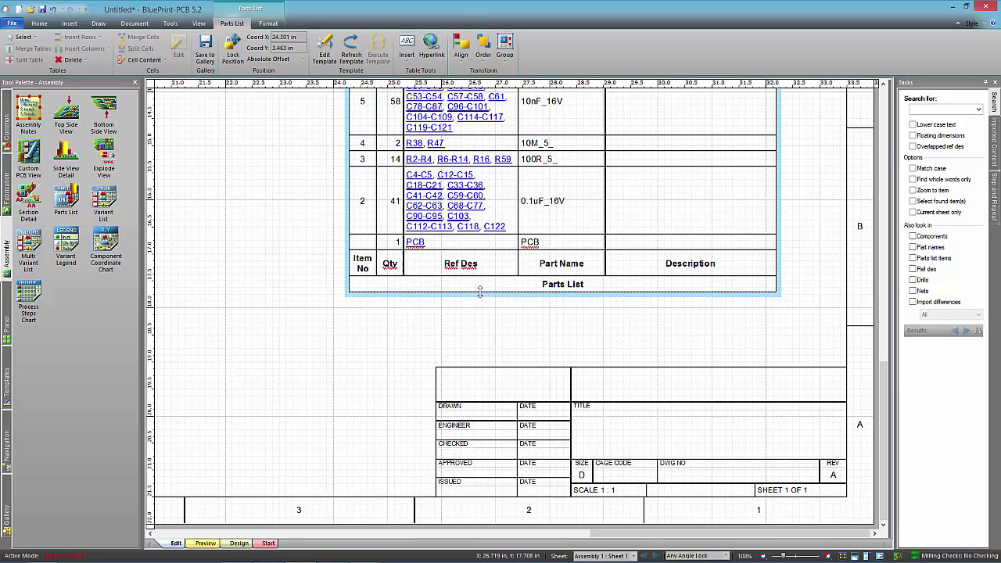
Revert to template form and save to Integral Parts List as 'bottom to top Integral Parts List'.
right_click(480, 291)
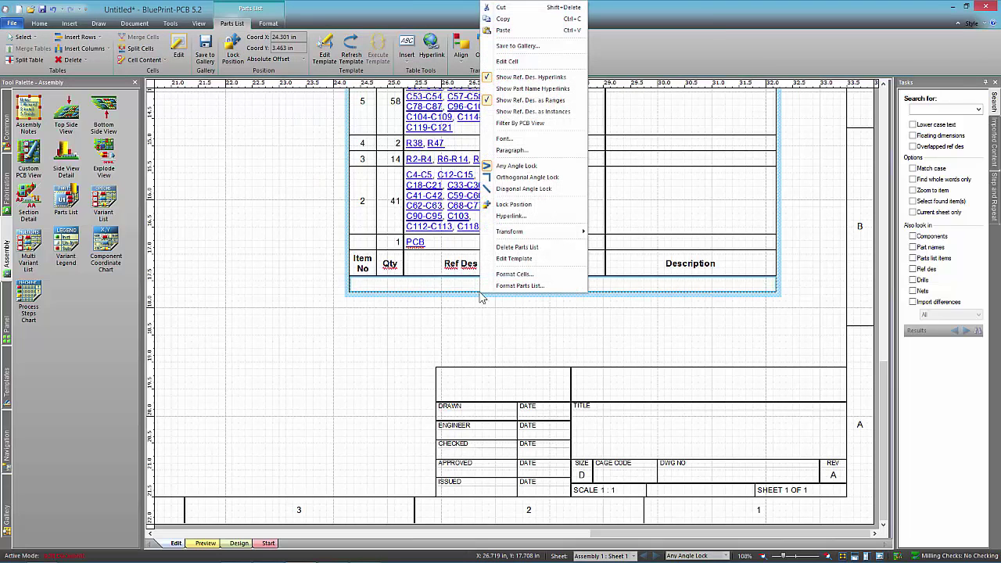
left_click(545, 260)
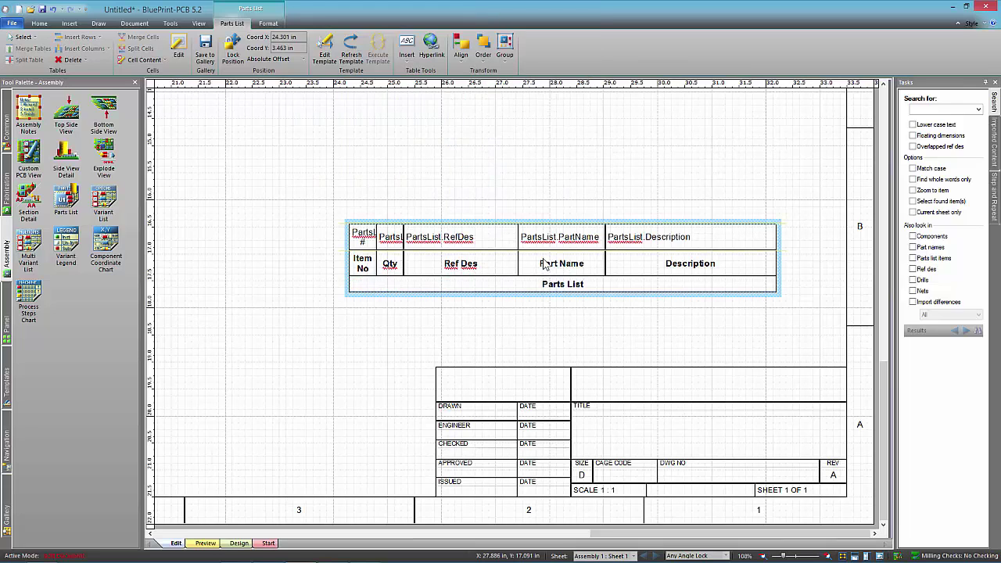
right_click(456, 219)
left_click(475, 265)
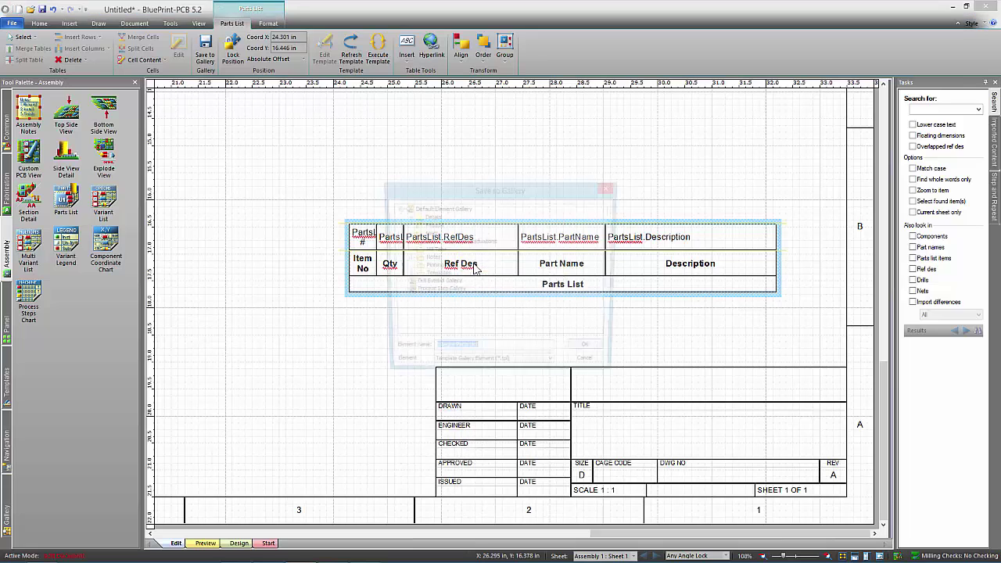
left_click(406, 281)
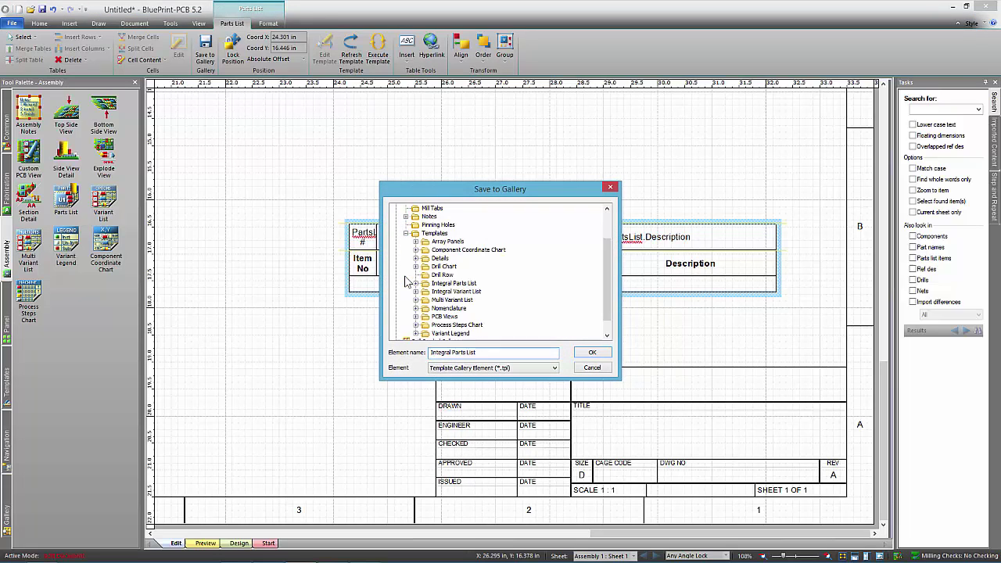
left_click(416, 284)
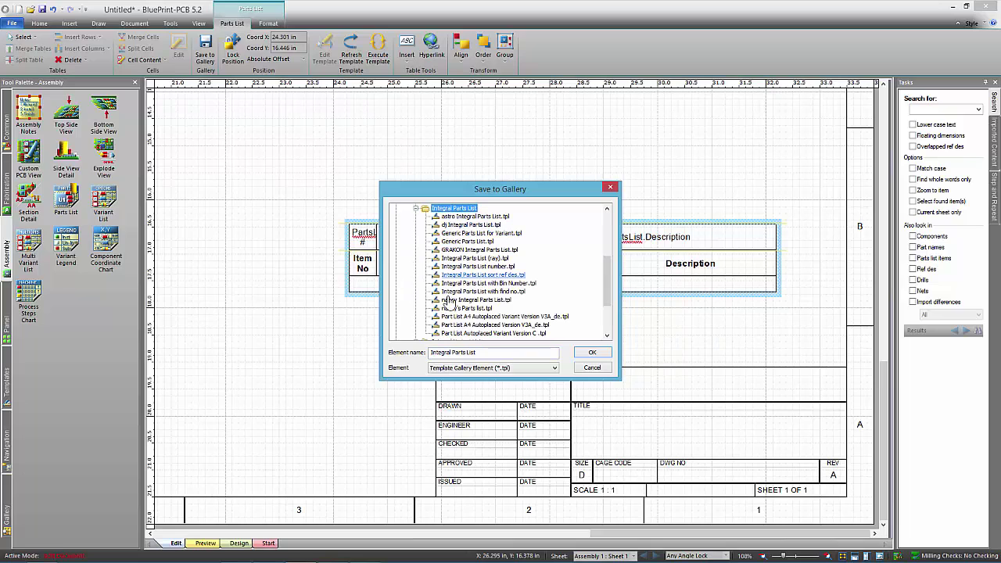
left_click(528, 352)
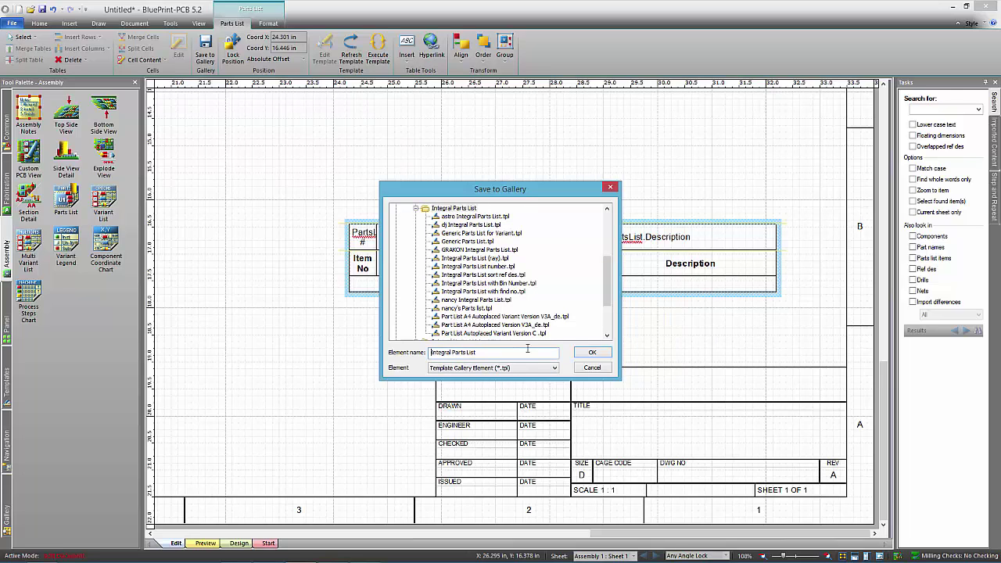
type("bottom to top")
left_click(592, 354)
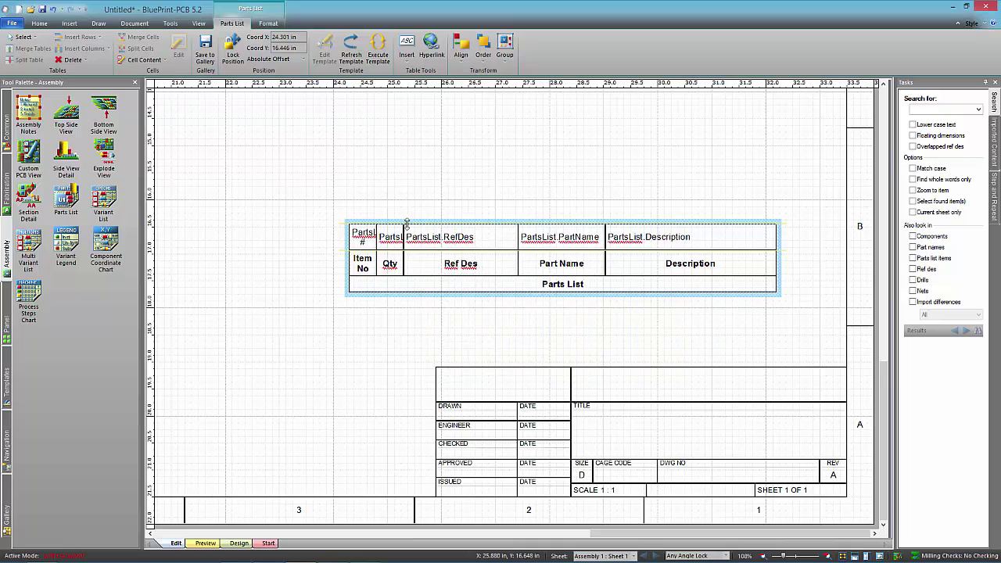